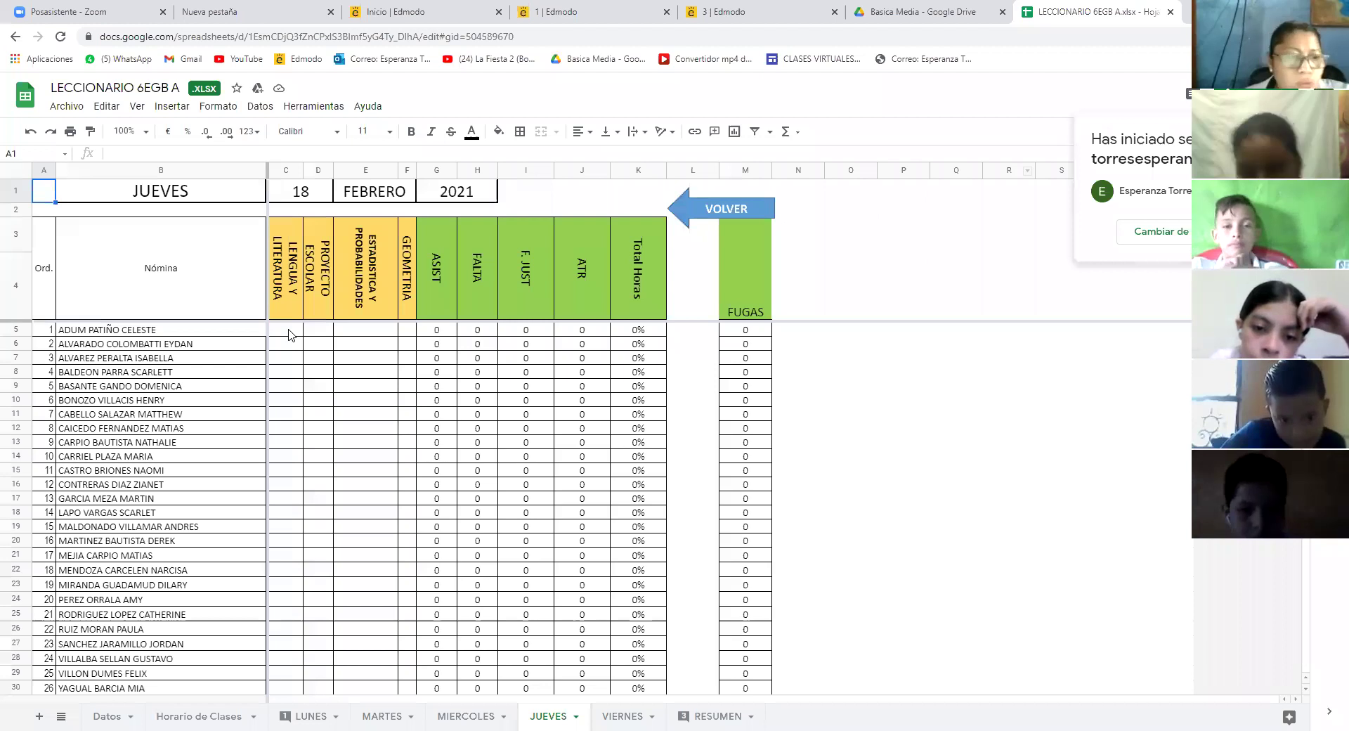
Step: Enter attendance mark A under LENGUA Y LITERATURA for students 1 to 3, in cells C5 to C7 of the JUEVES sheet
left_click(289, 335)
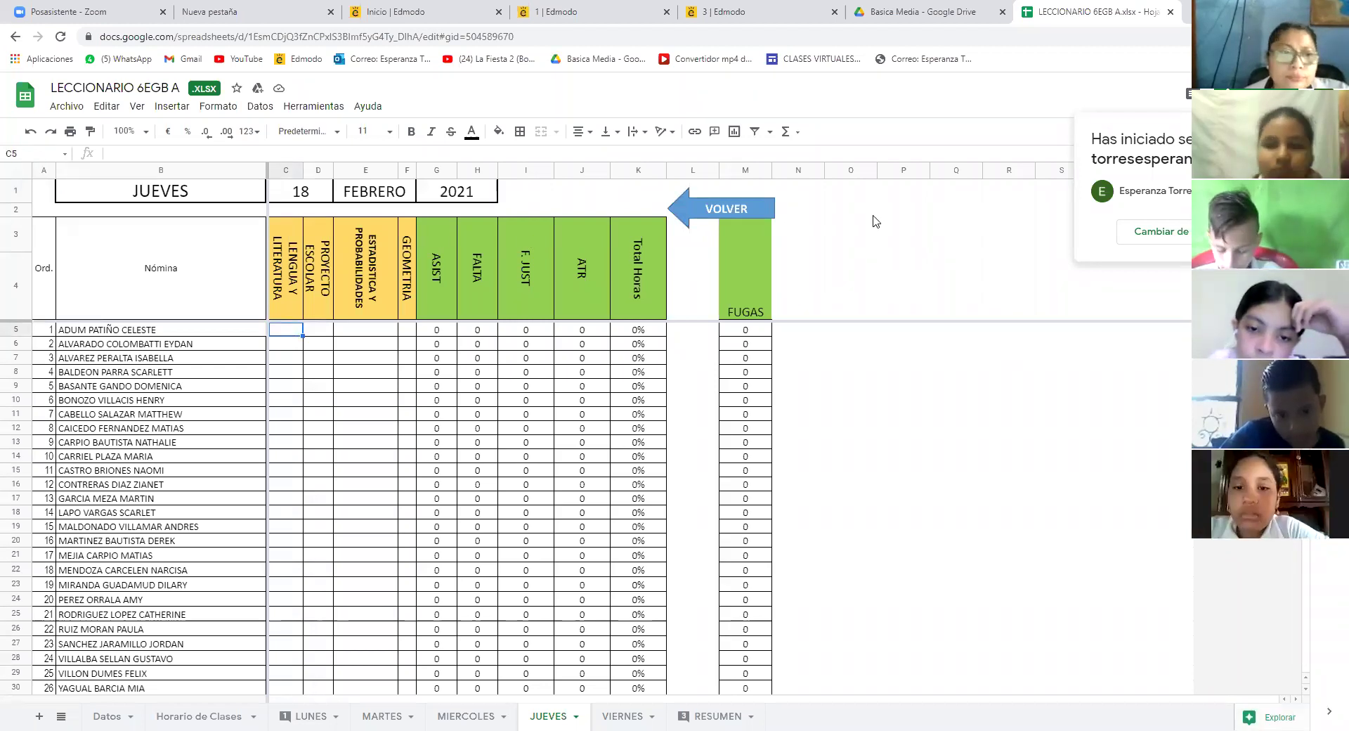
type("a")
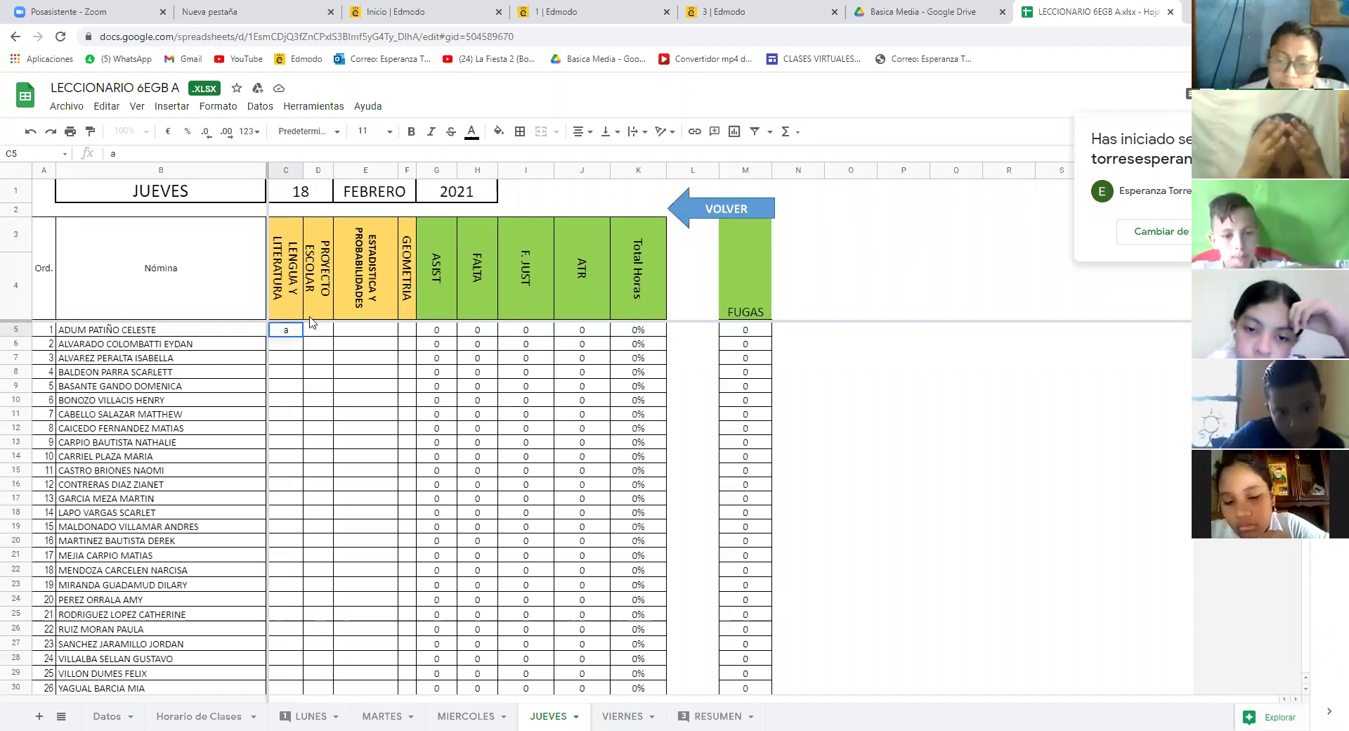
key("Return")
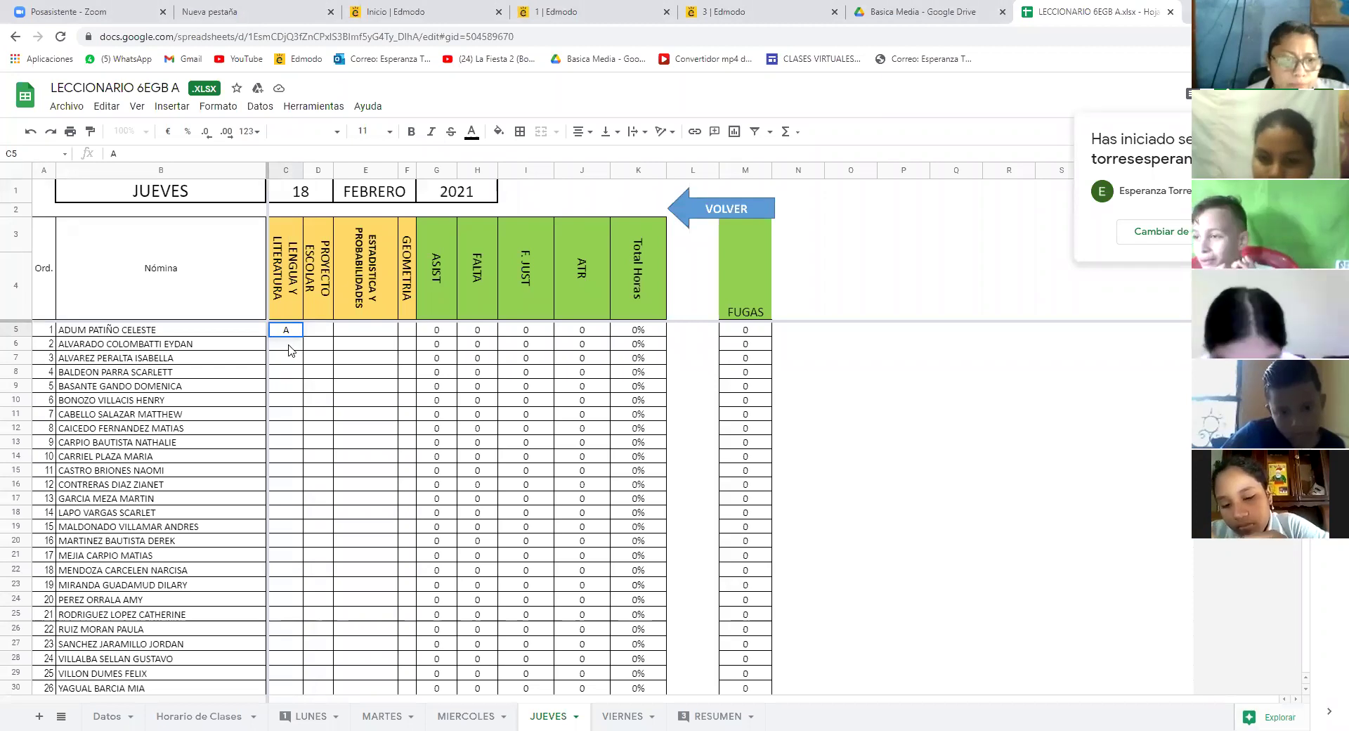
key("Return")
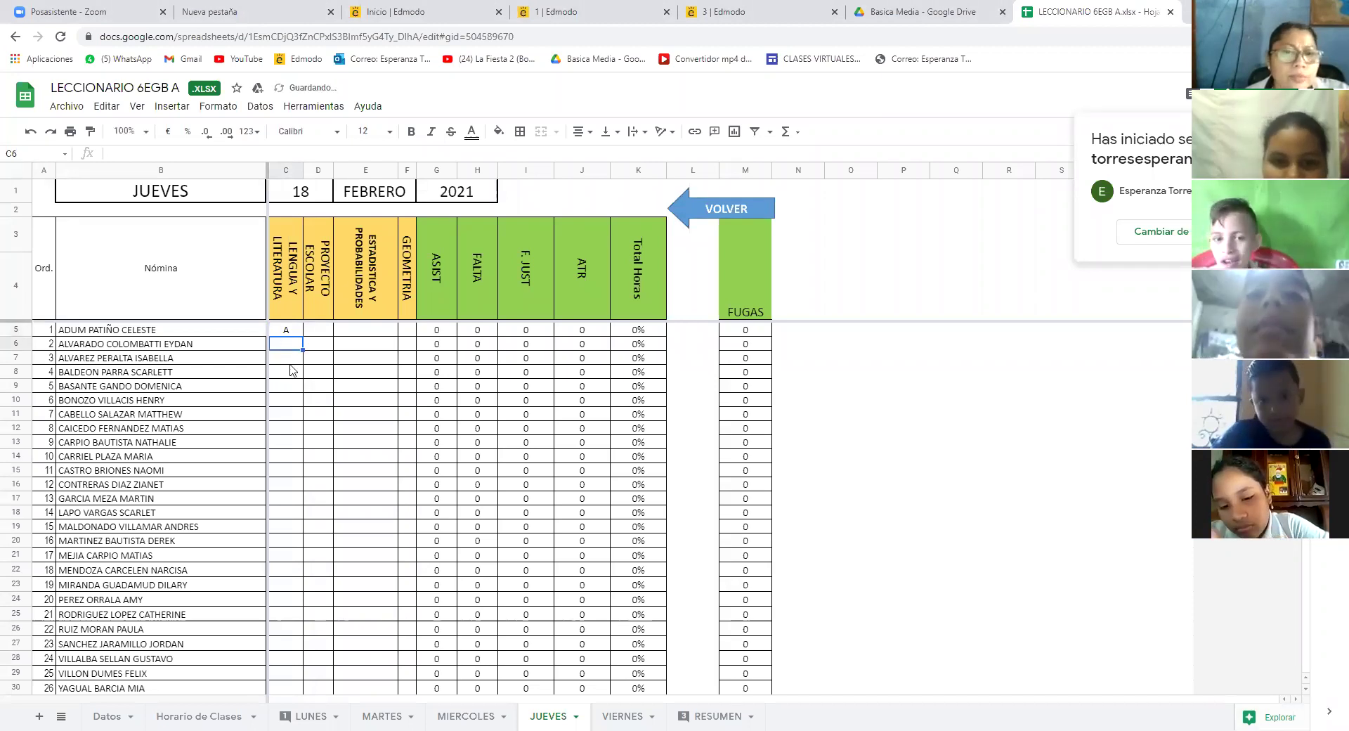
type("A")
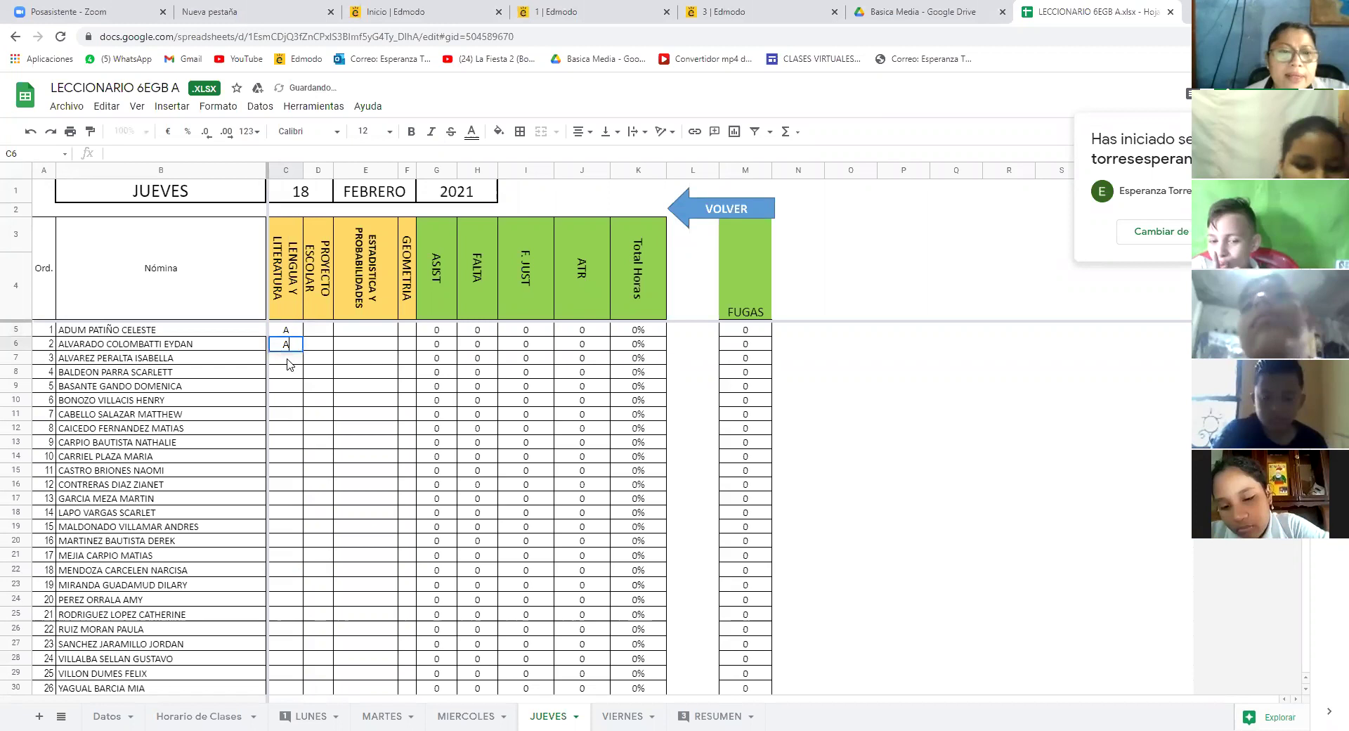
key("Return")
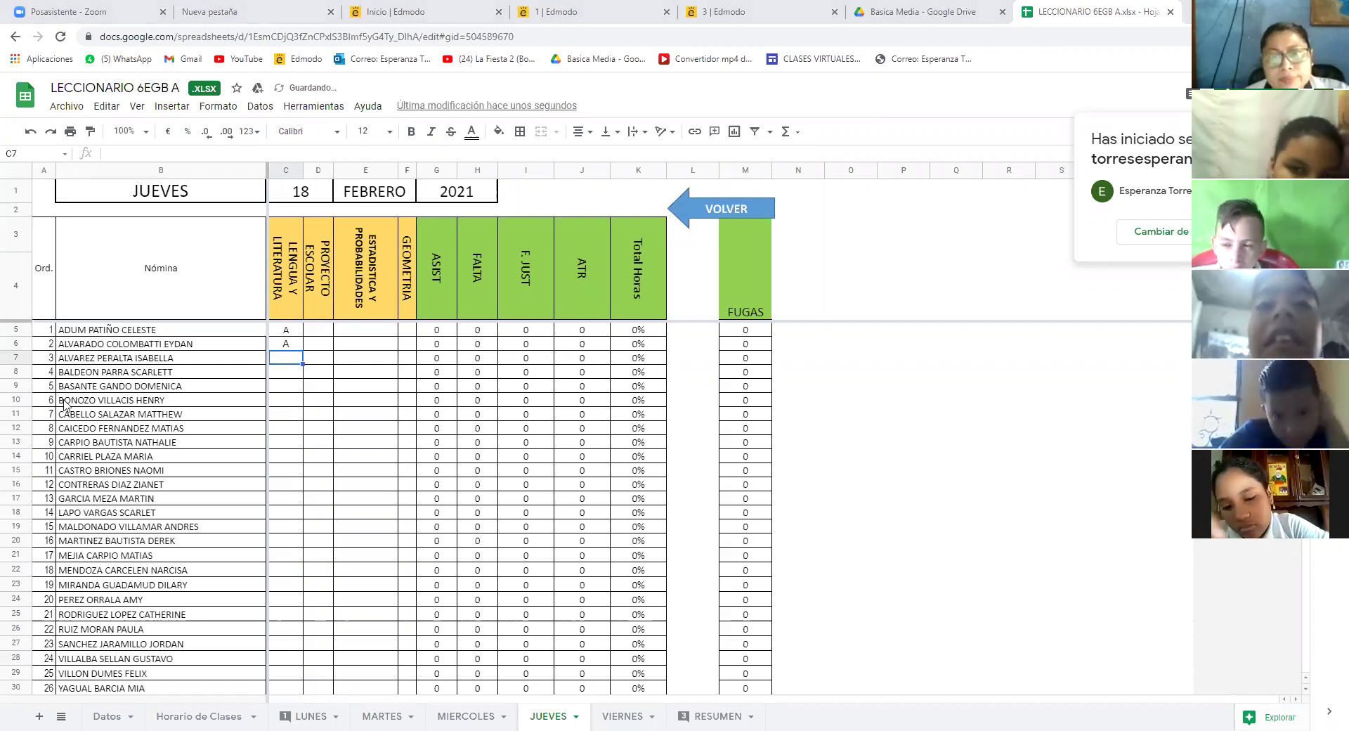
type("A")
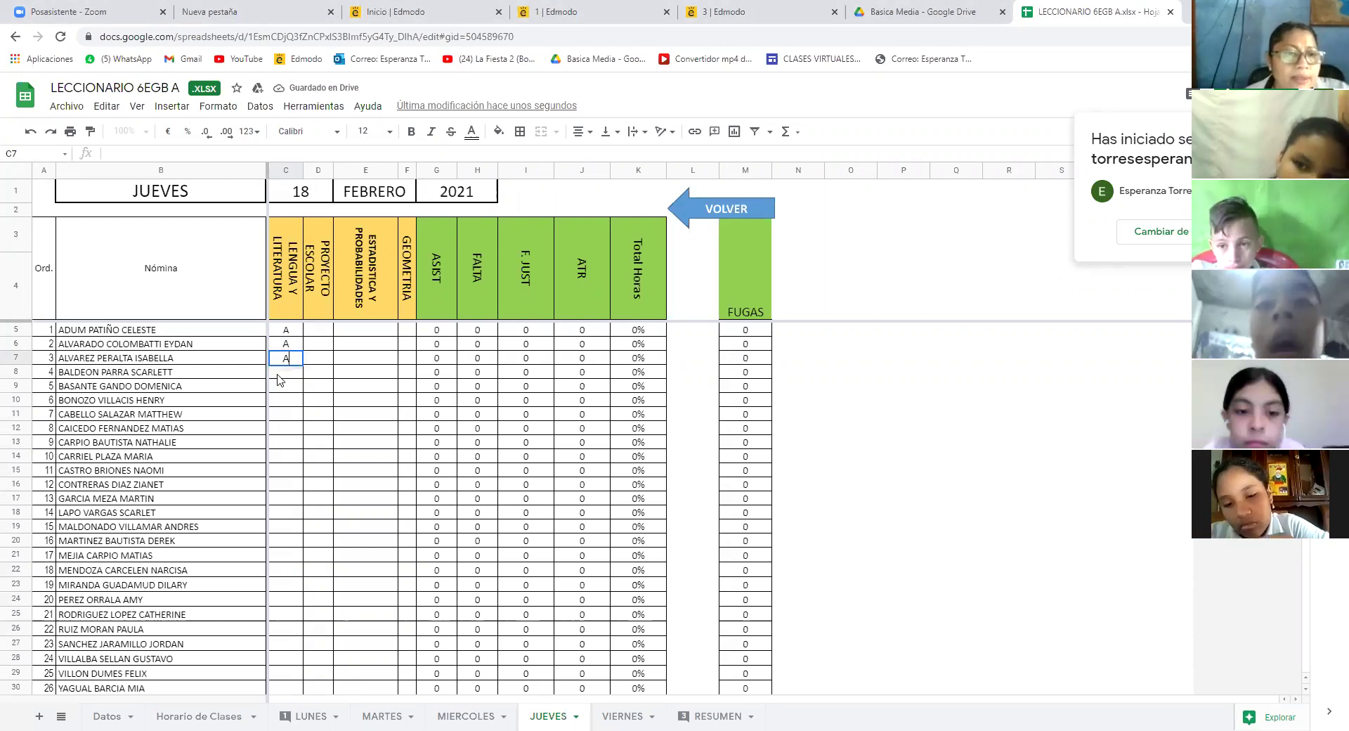
key("Return")
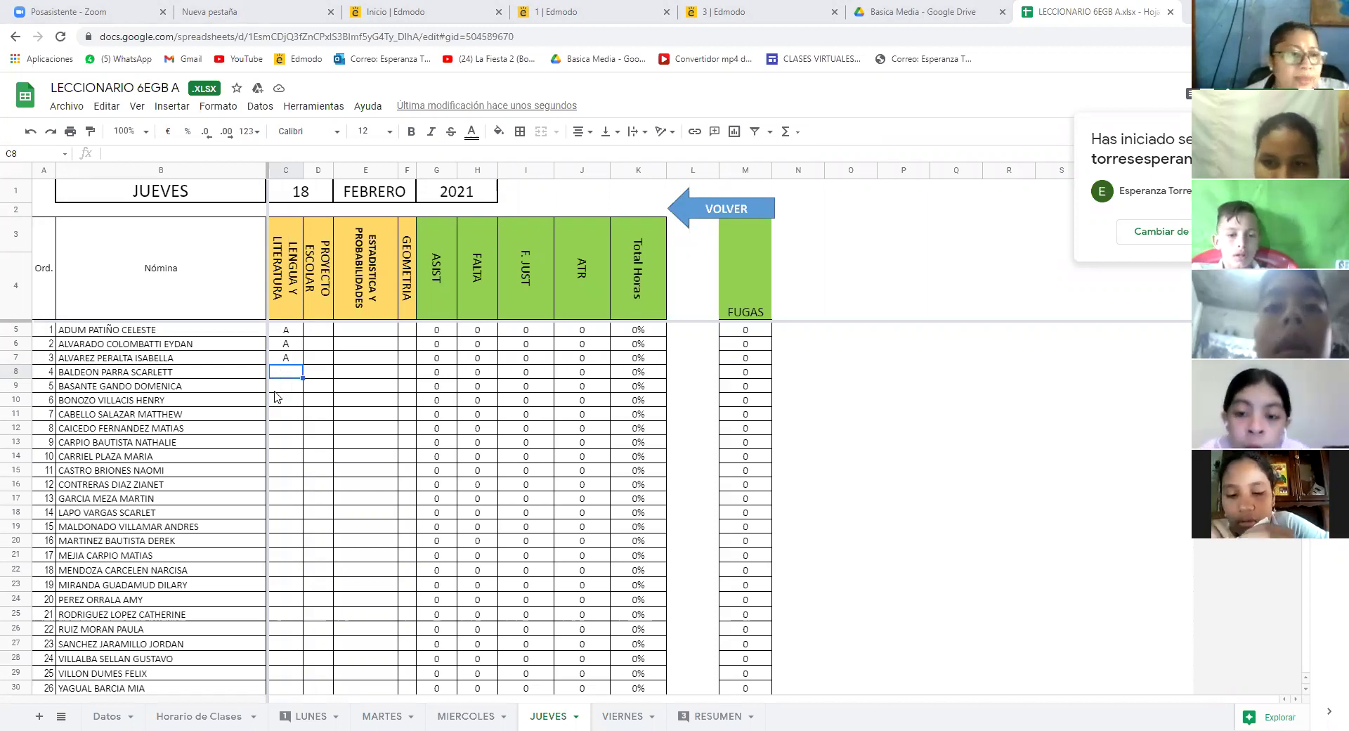
Step: Enter the LENGUA Y LITERATURA marks F, F, A and F for students 4 to 7, in cells C8 to C11
type("F")
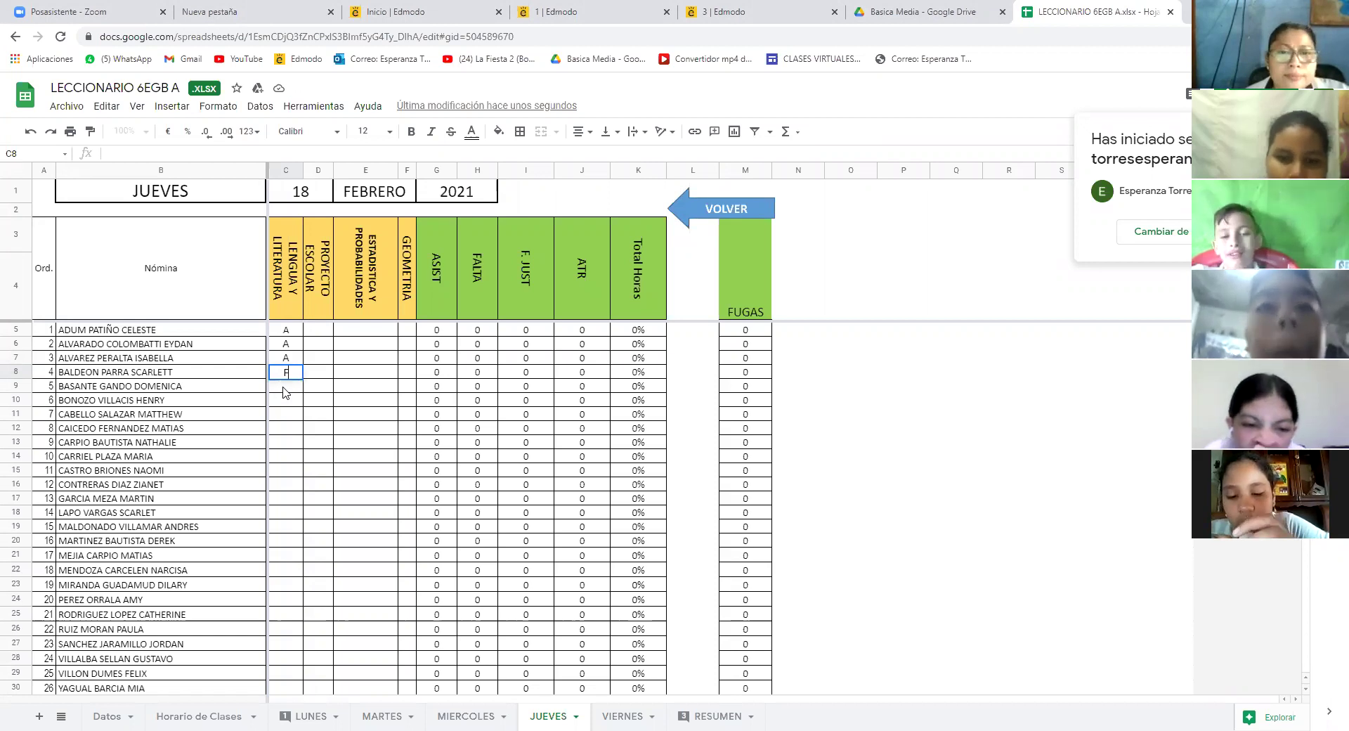
key("Return")
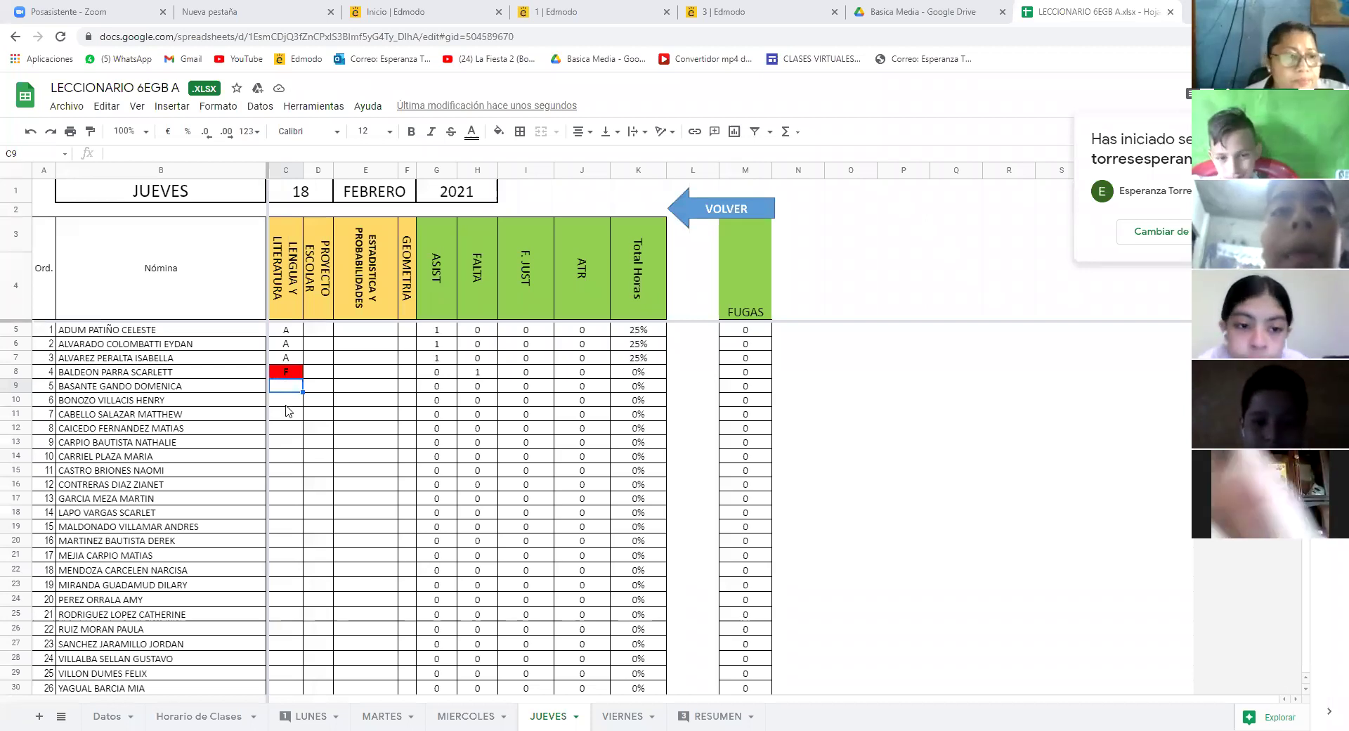
type("F")
key("Return")
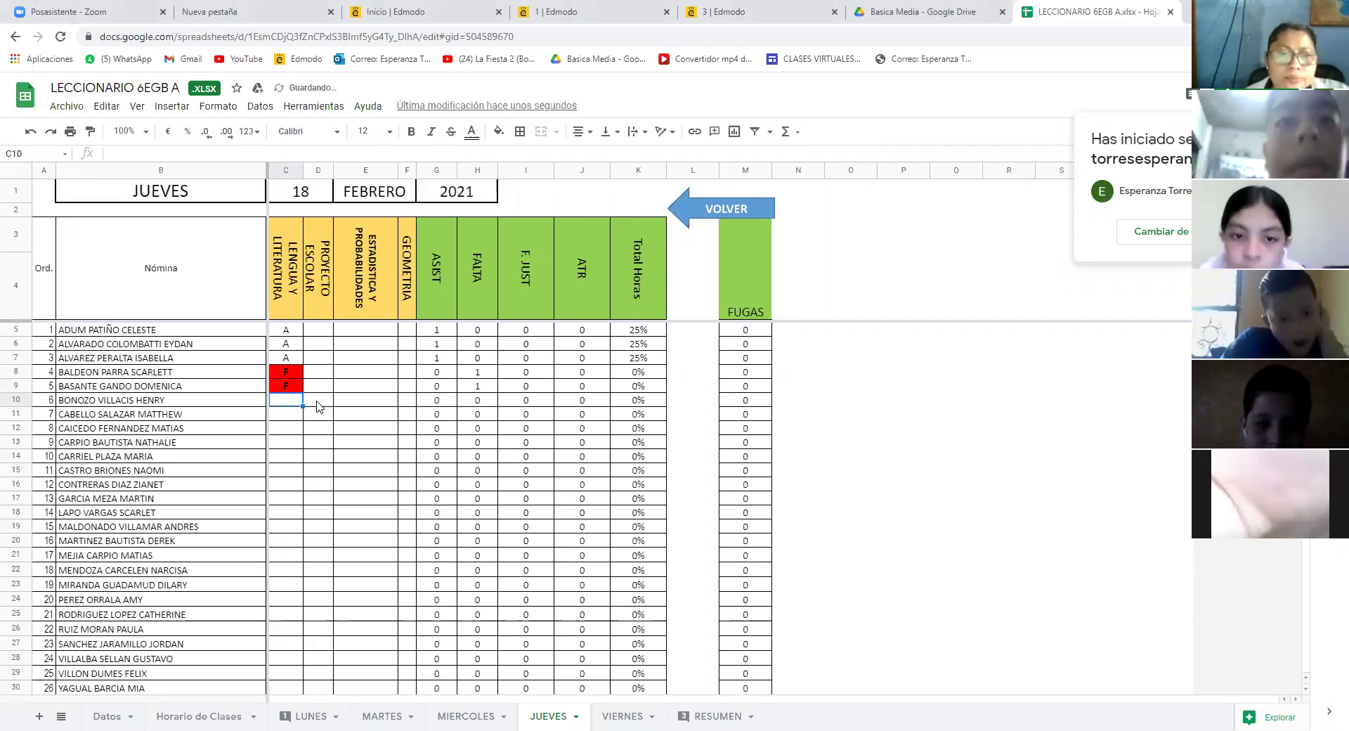
type("A")
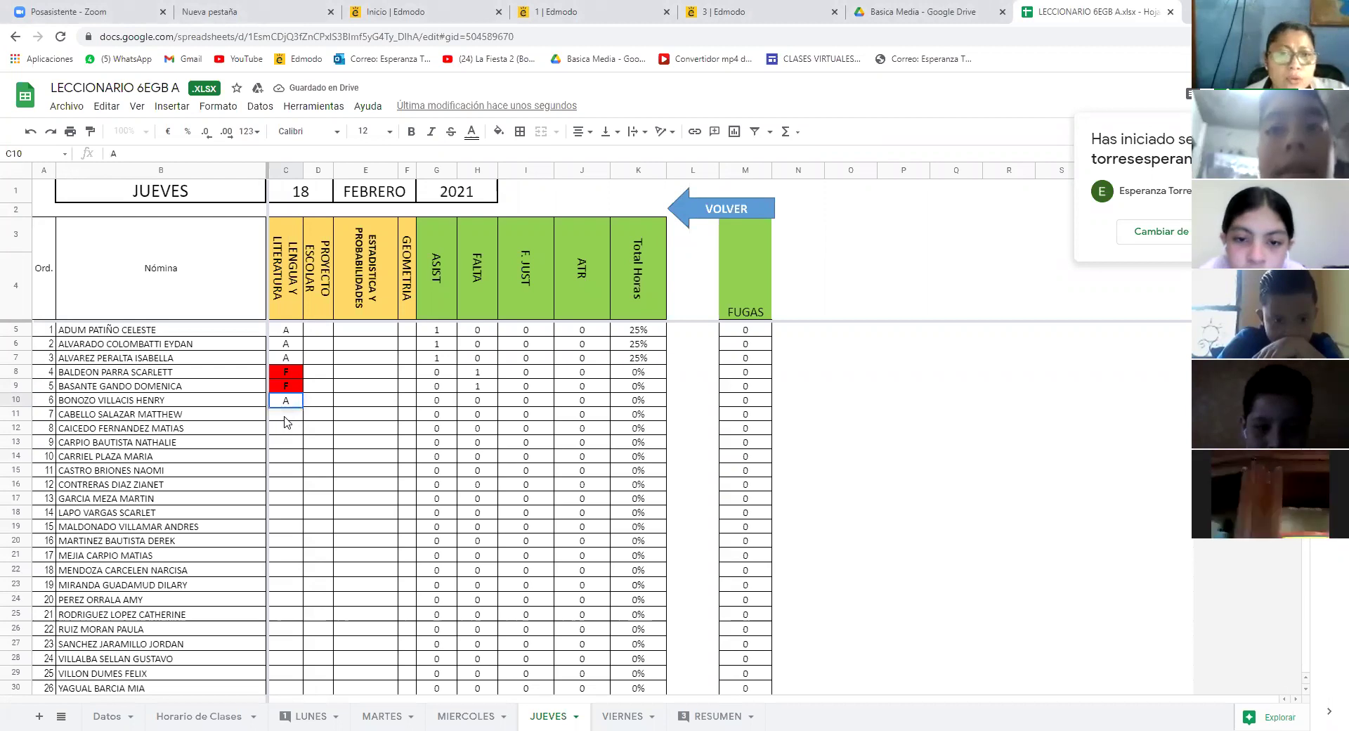
key("Return")
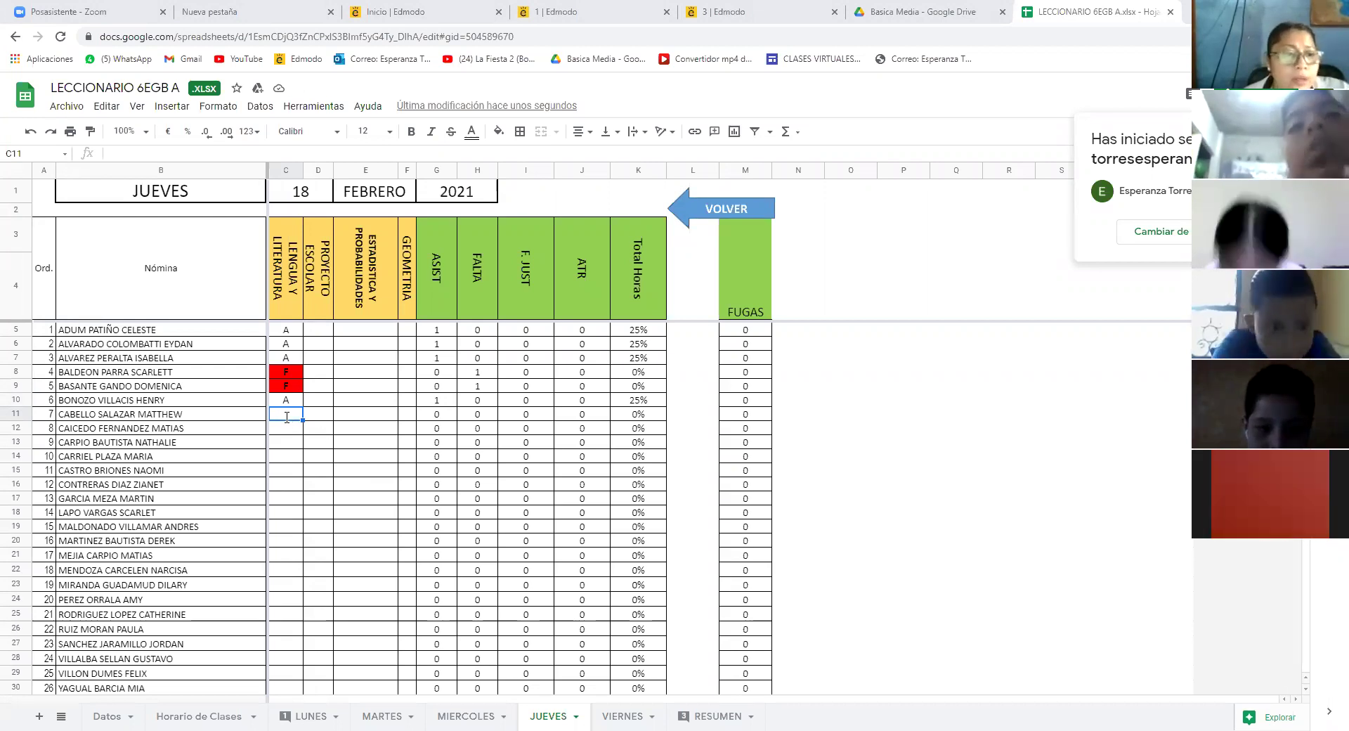
type("F")
left_click(287, 430)
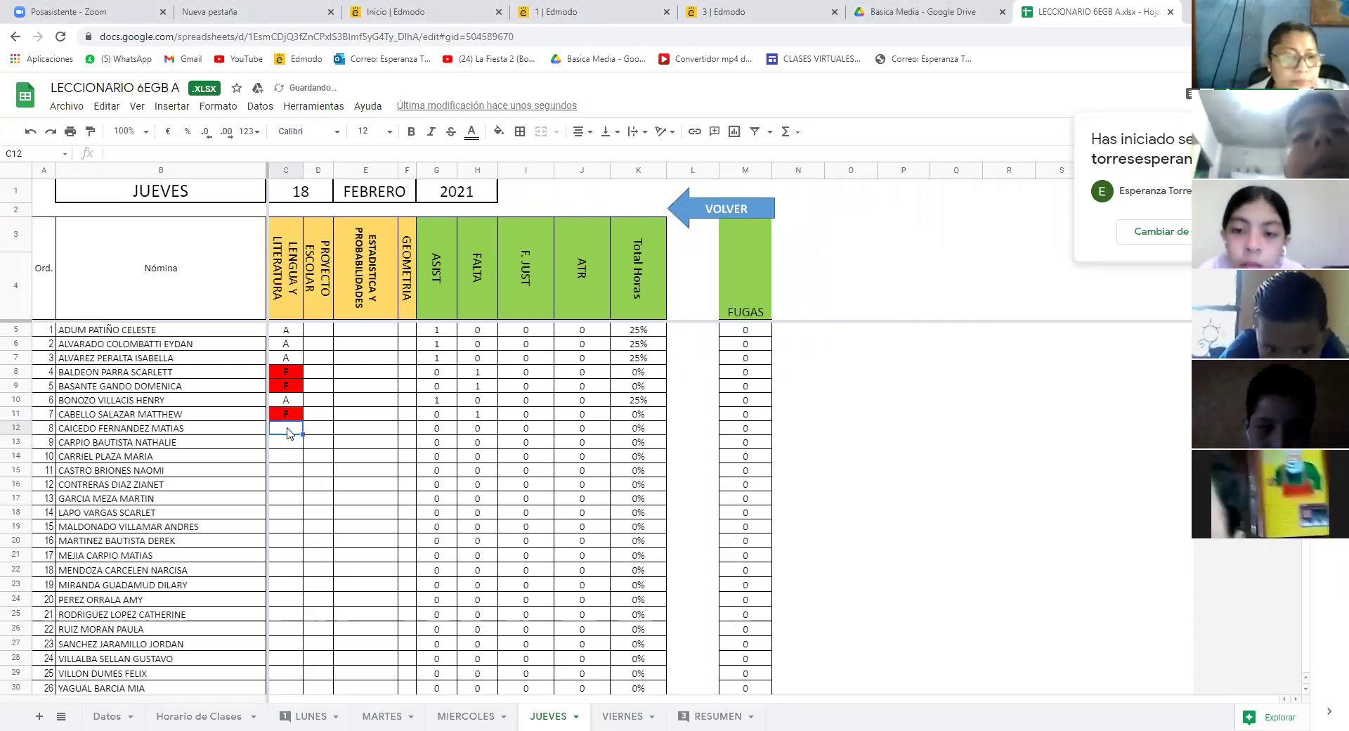
Step: Enter the LENGUA Y LITERATURA marks A, A, F and A for students 8 to 11, in cells C12 to C15
type("A")
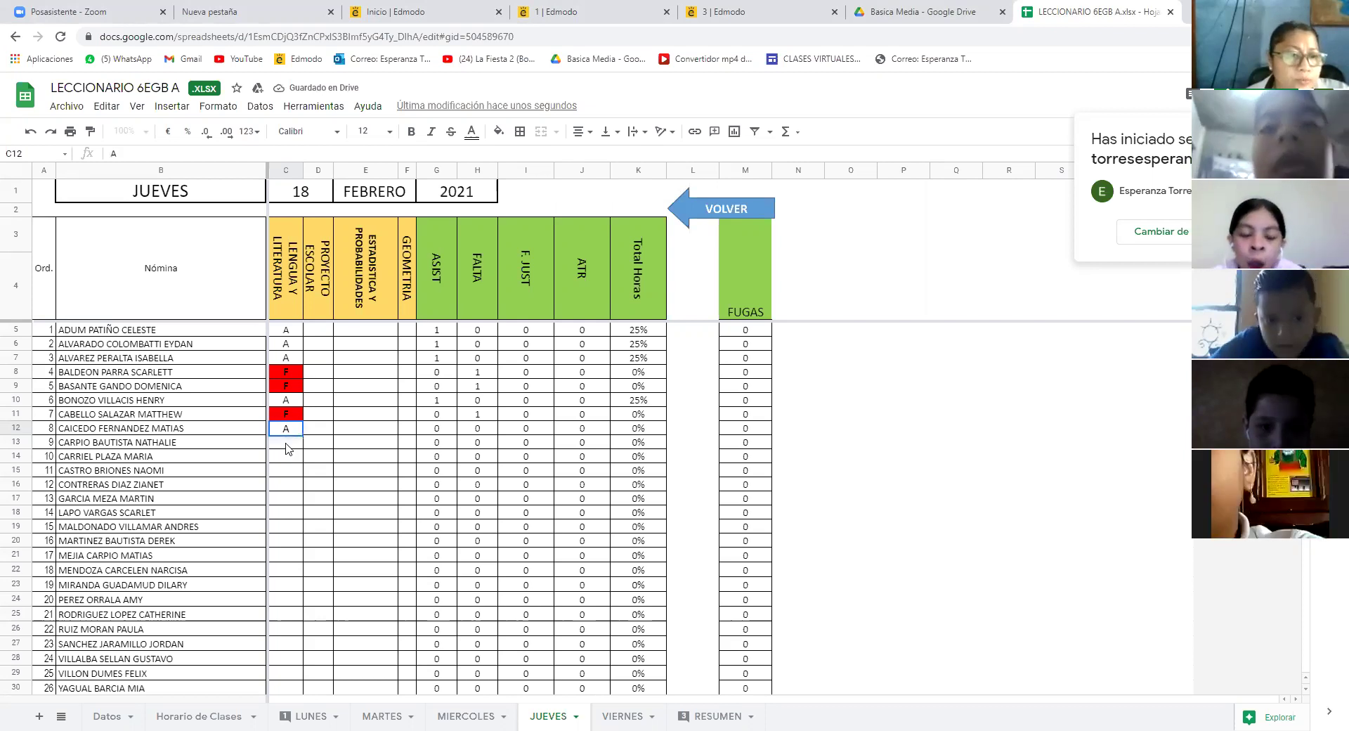
left_click(286, 442)
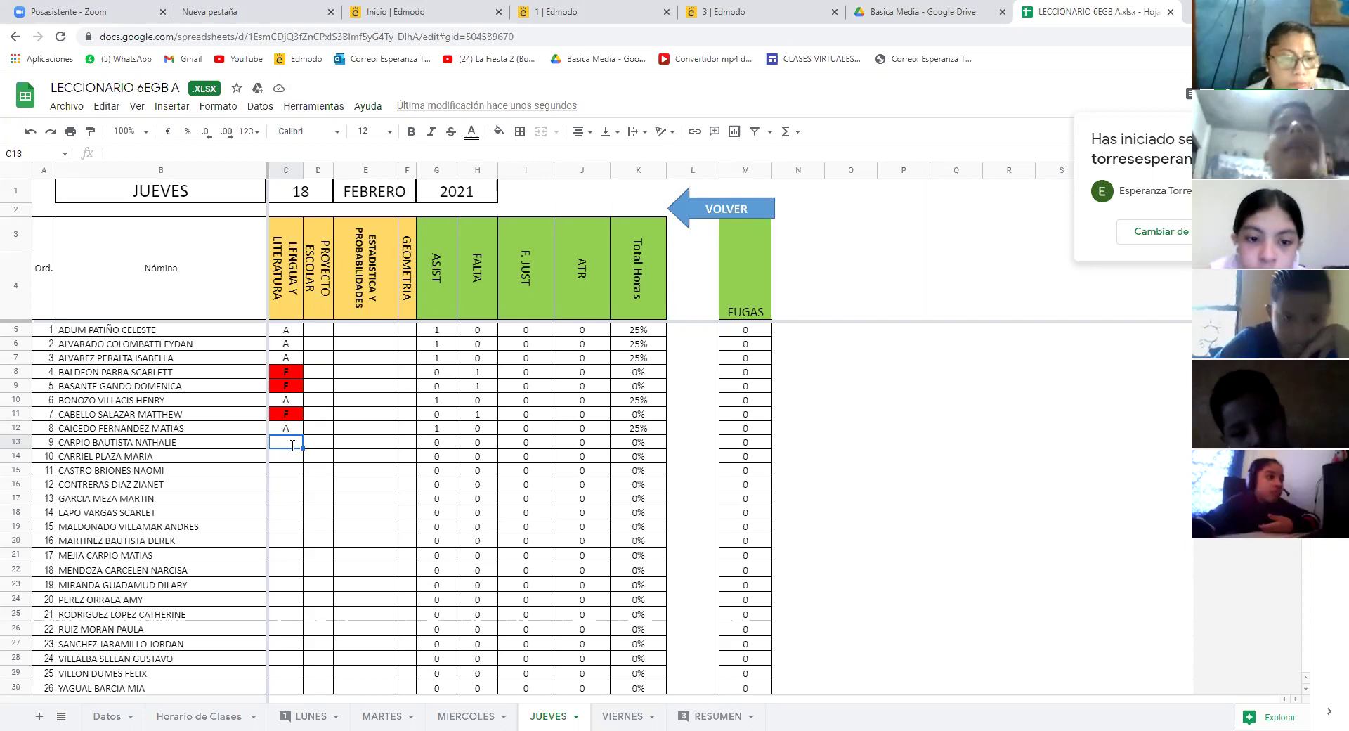
type("A")
key("Return")
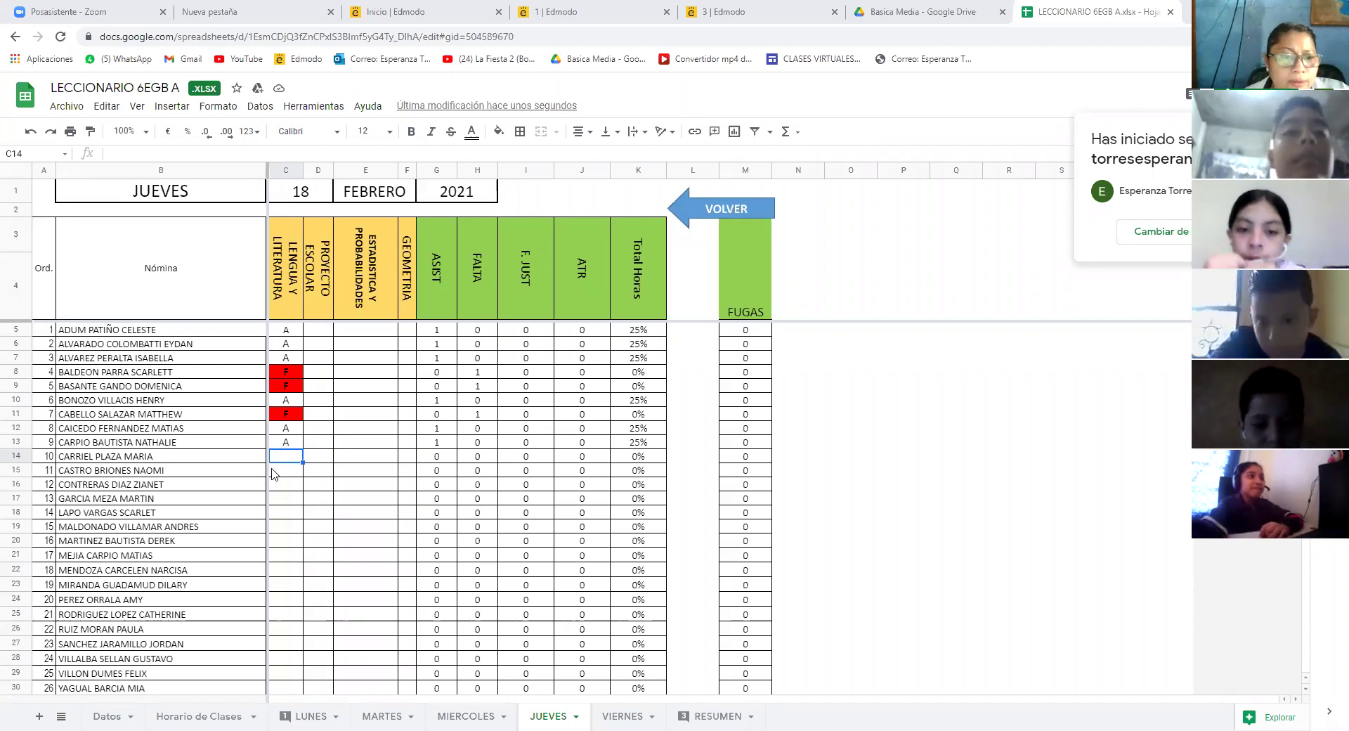
type("F")
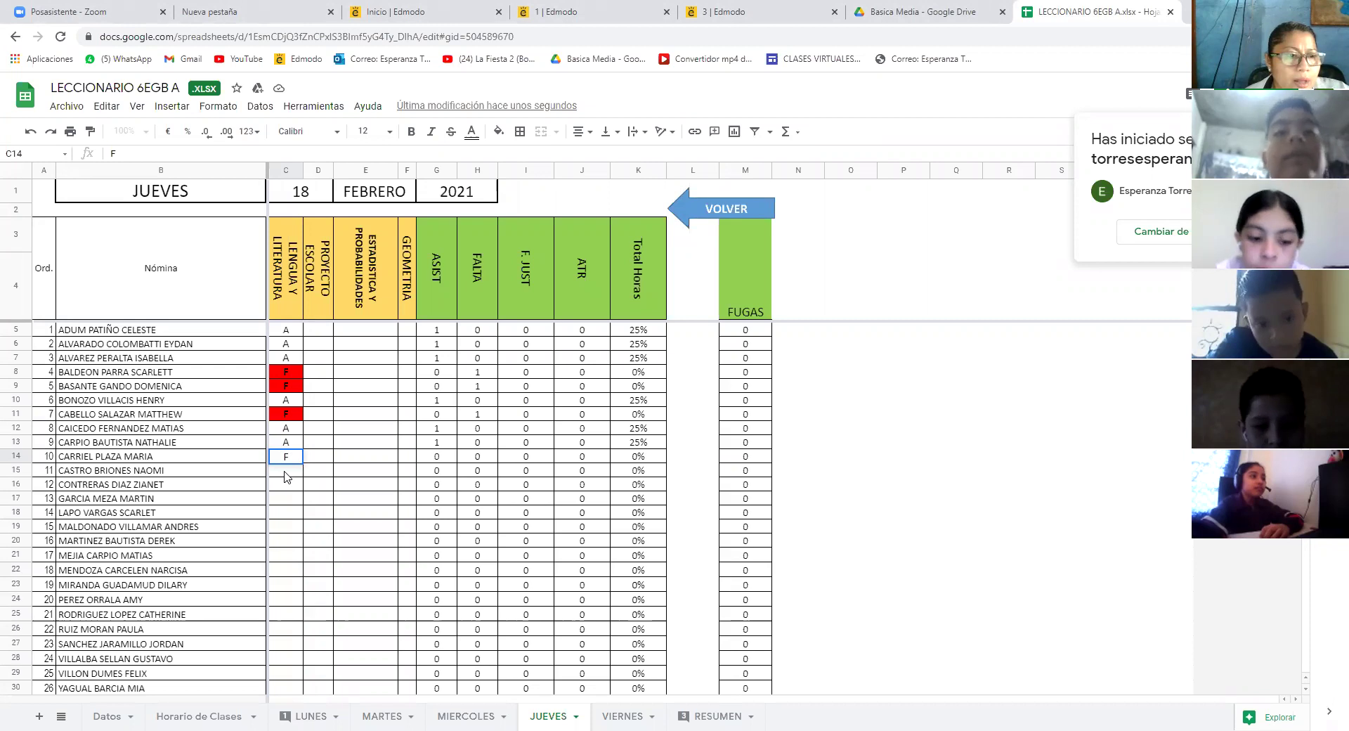
left_click(285, 472)
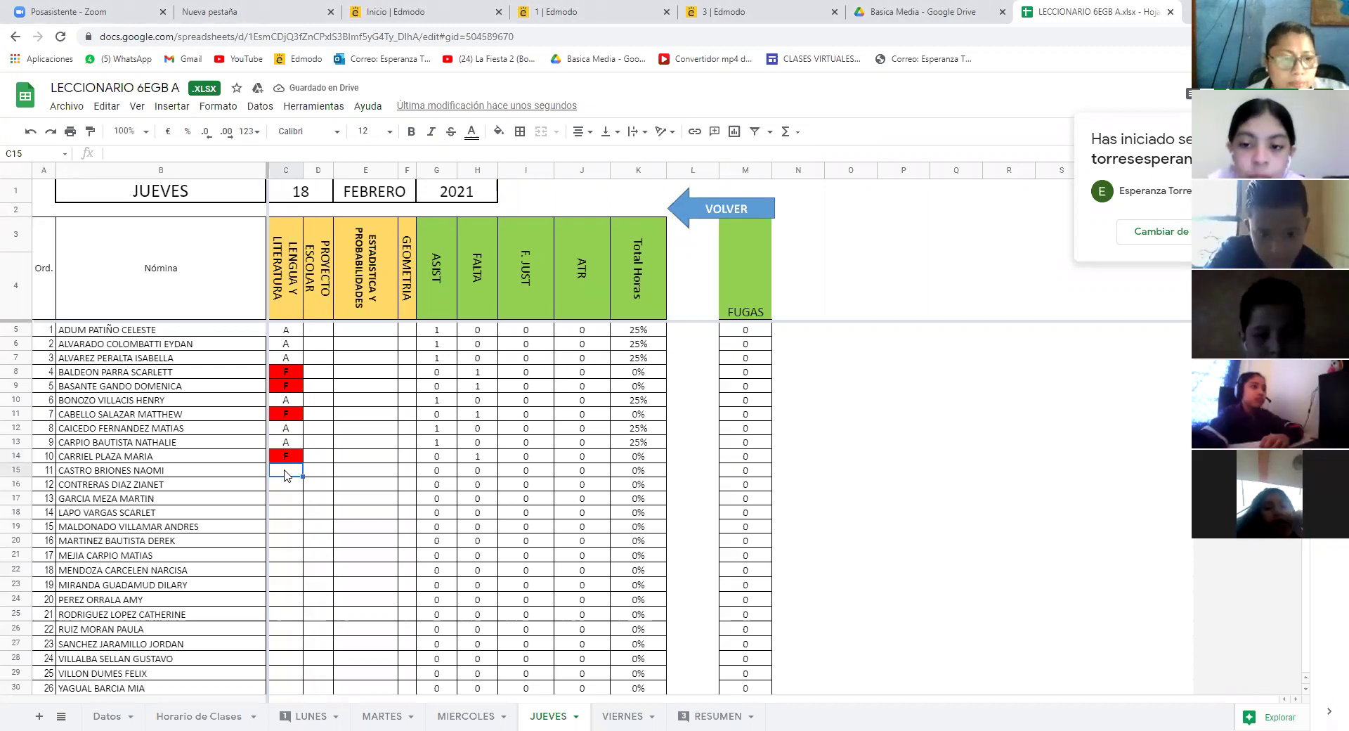
type("A")
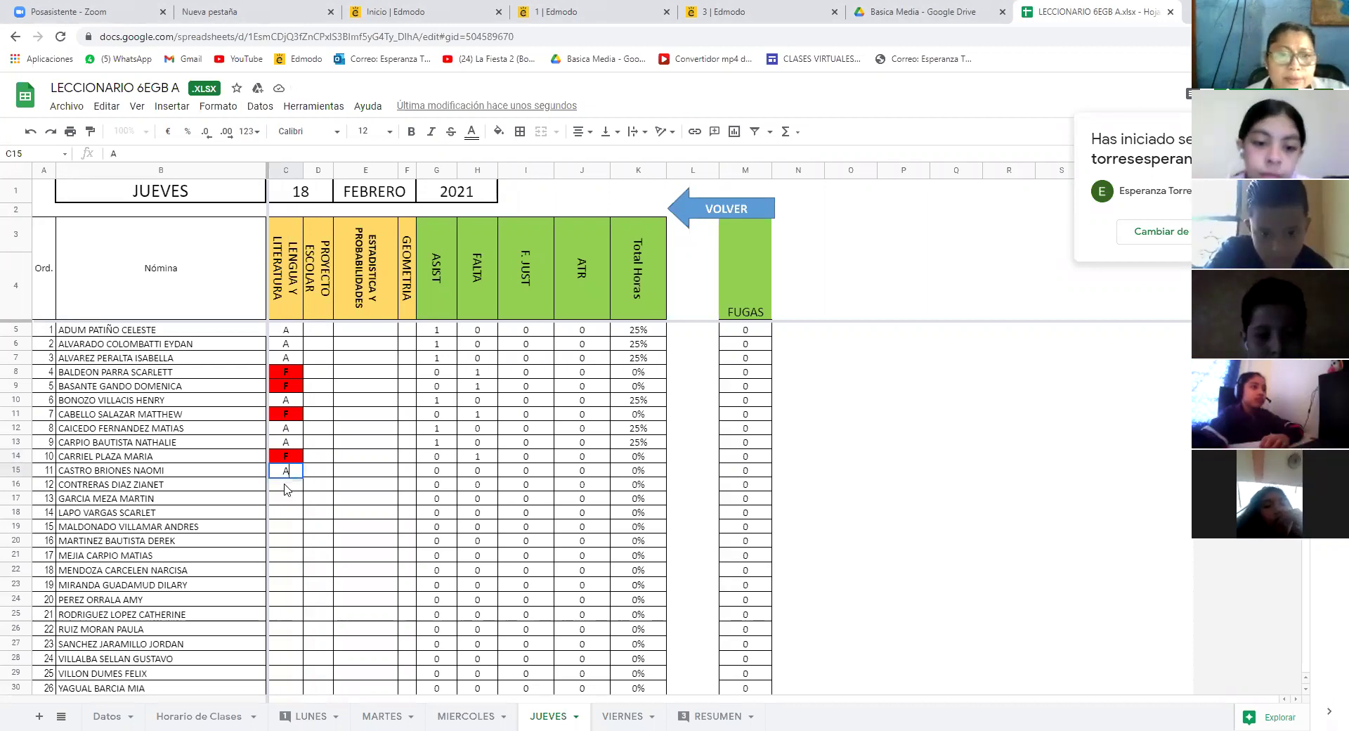
key("Return")
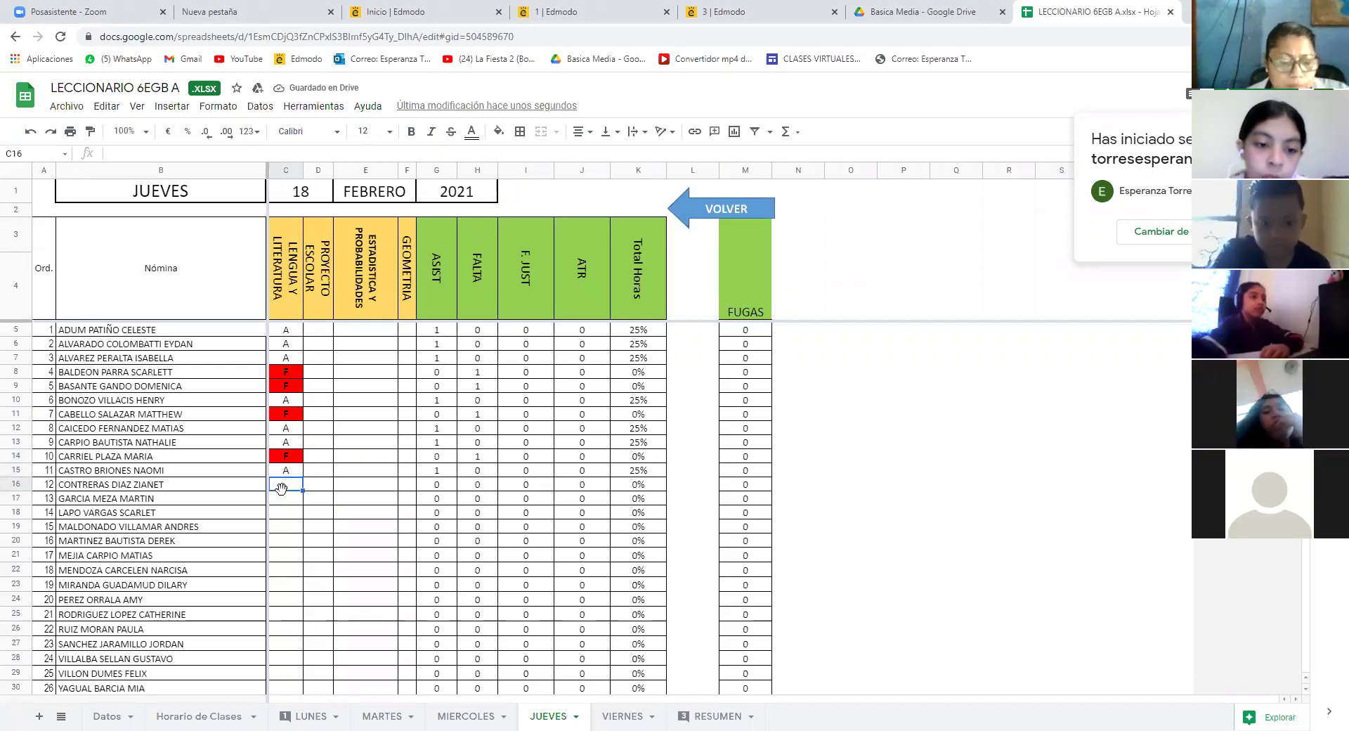
Step: Mark students 12 to 15 with A under LENGUA Y LITERATURA, in cells C16 to C19
type("A")
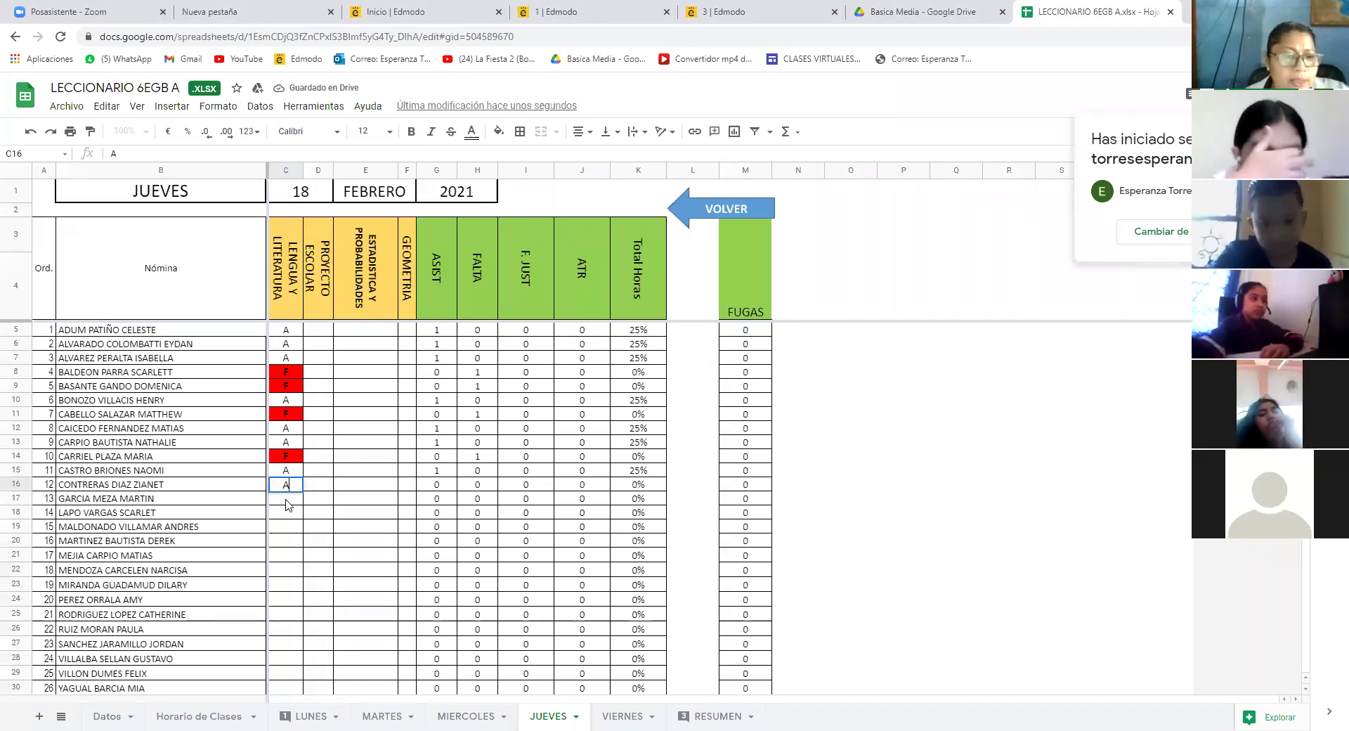
key("Return")
type("A")
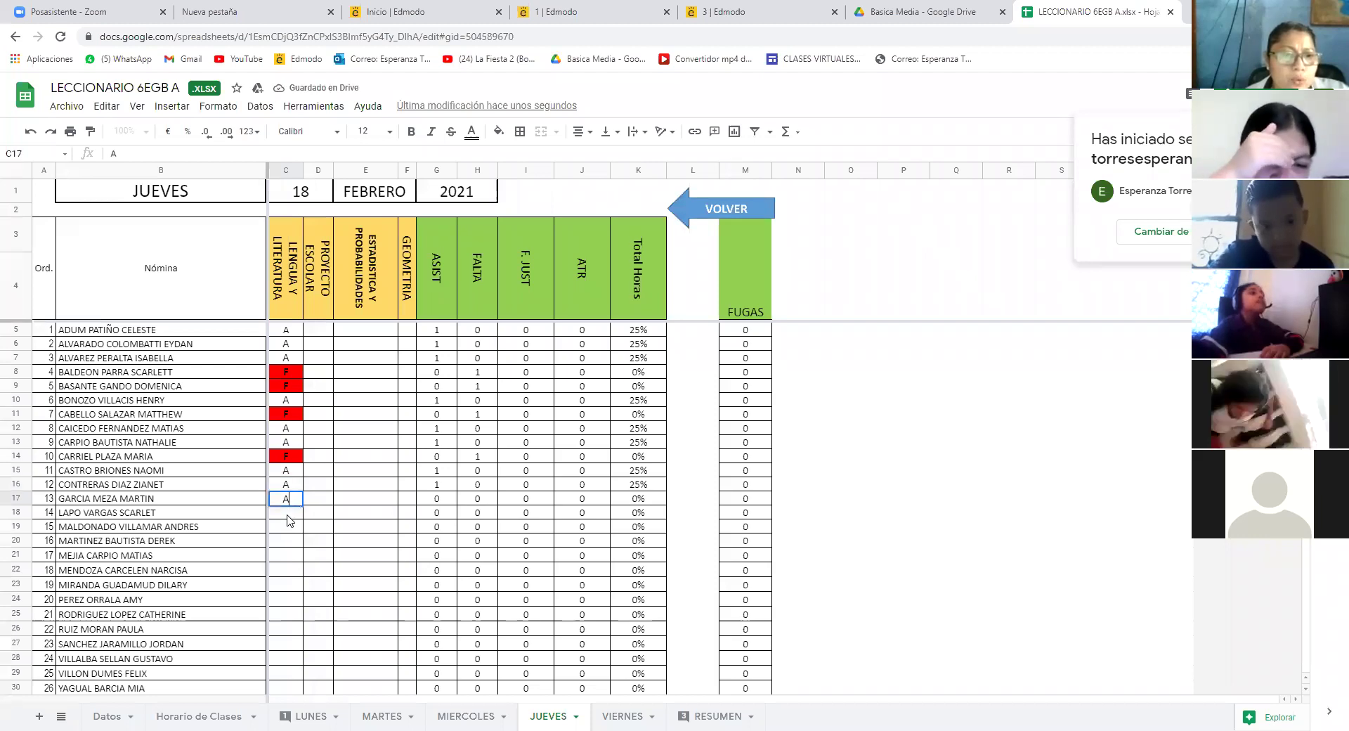
key("Return")
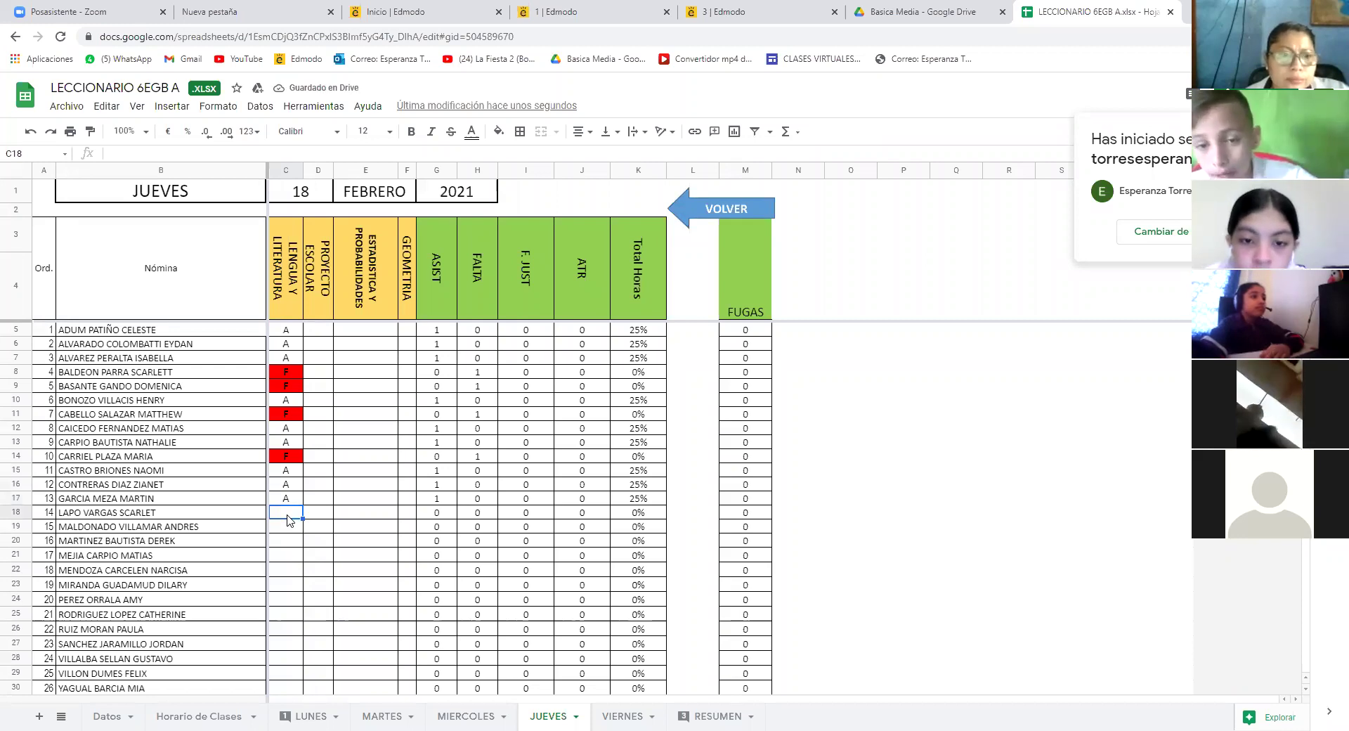
type("A")
key("Return")
type("A")
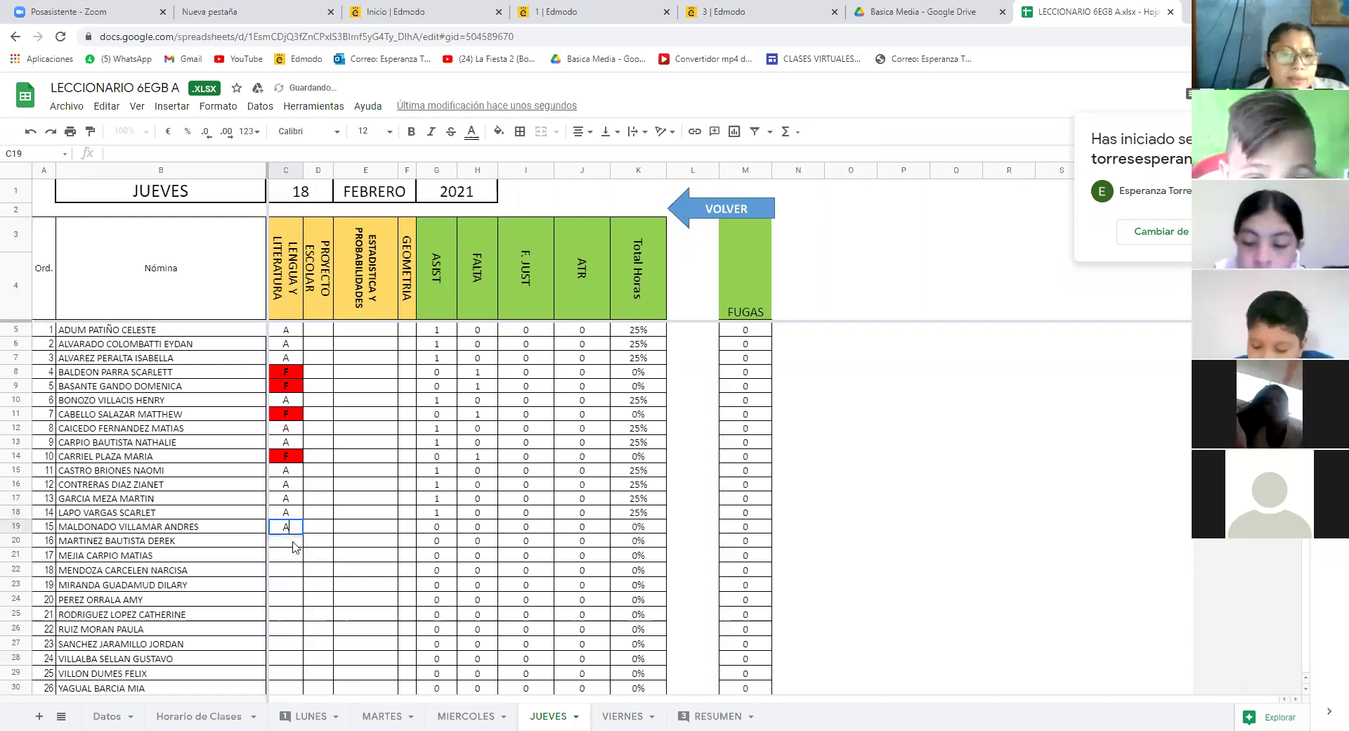
key("Return")
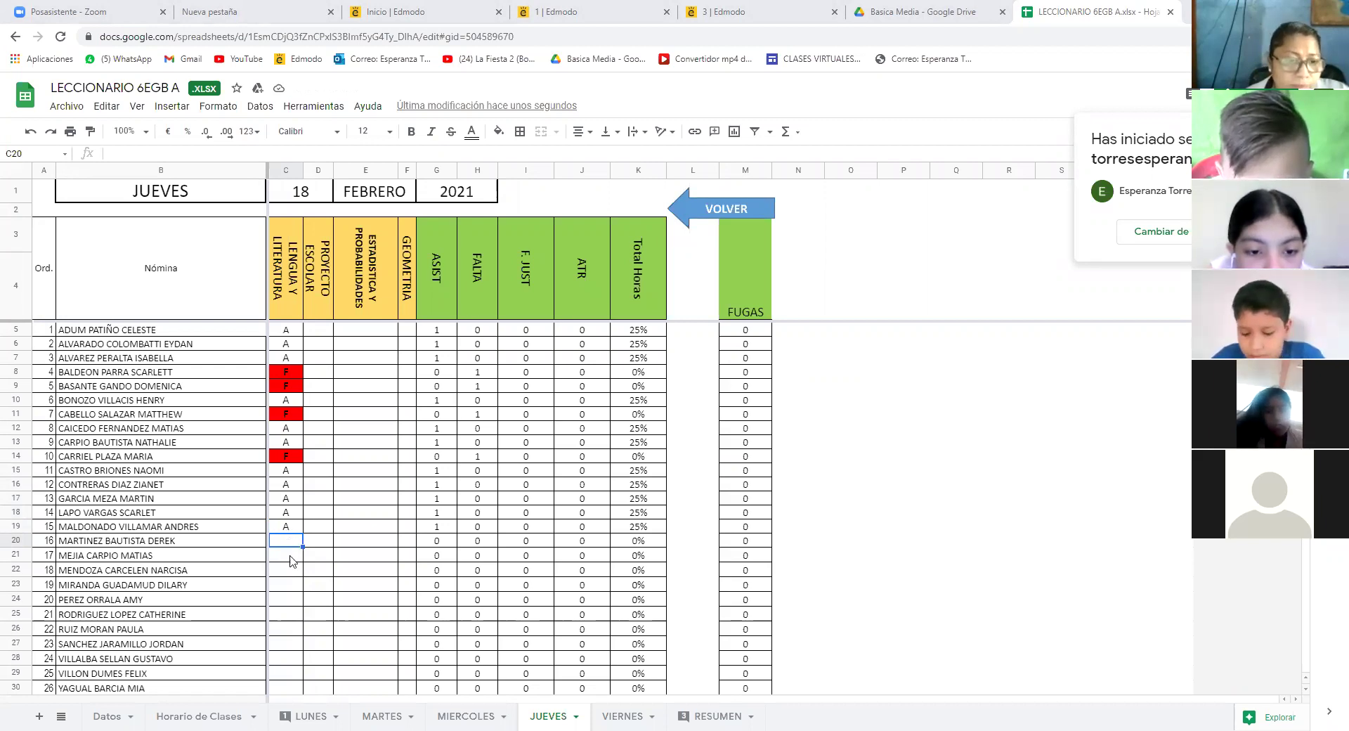
Step: Mark students 16 to 19 with A under LENGUA Y LITERATURA, in cells C20 to C23
type("A")
key("Return")
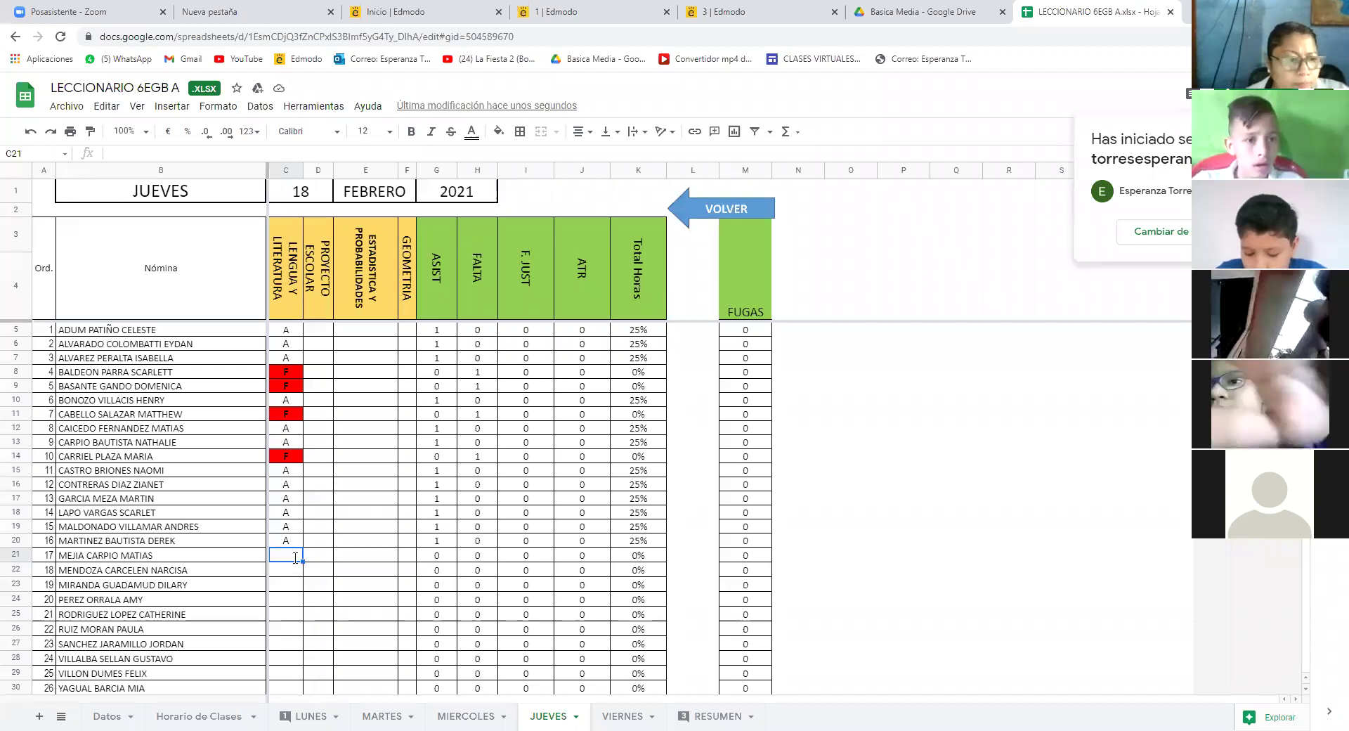
type("A")
left_click(295, 572)
type("A")
left_click(298, 588)
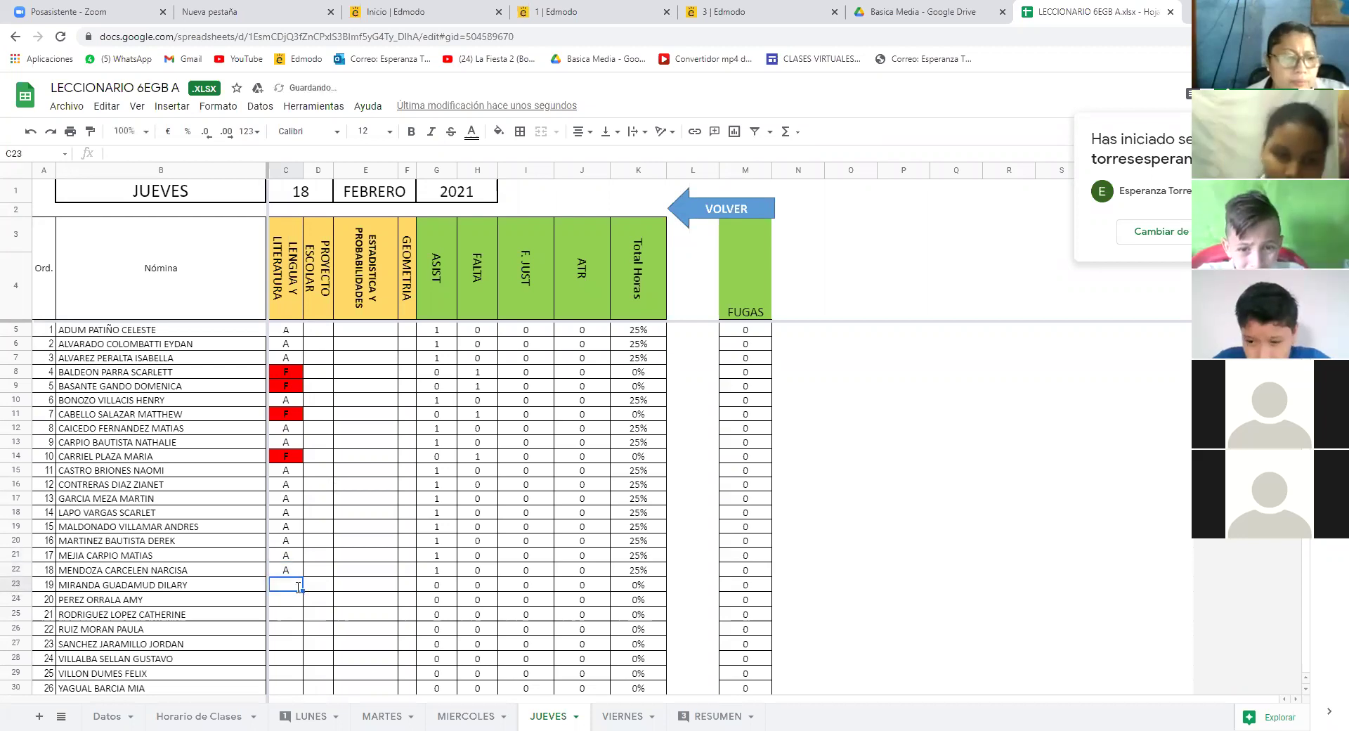
type("A")
left_click(286, 601)
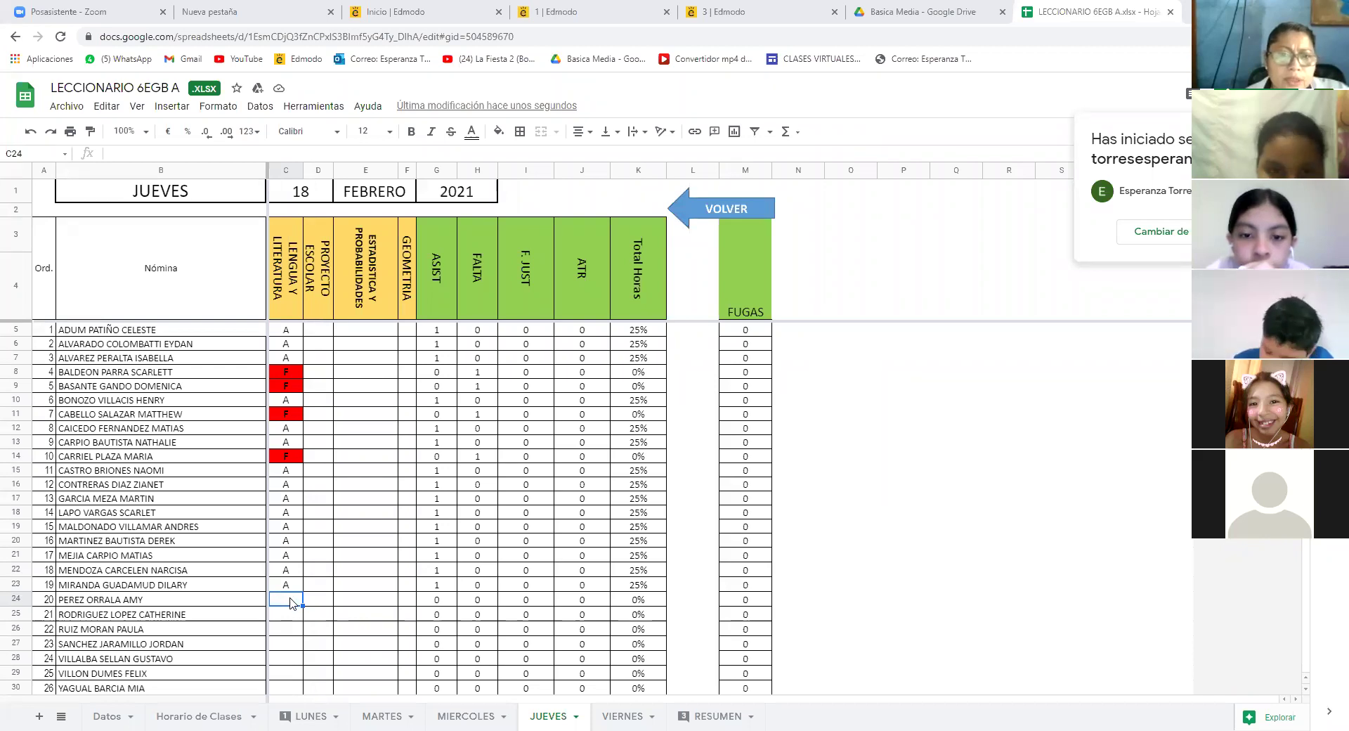
Step: Mark students 20 to 23 with A under LENGUA Y LITERATURA, in cells C24 to C27
type("A")
left_click(294, 620)
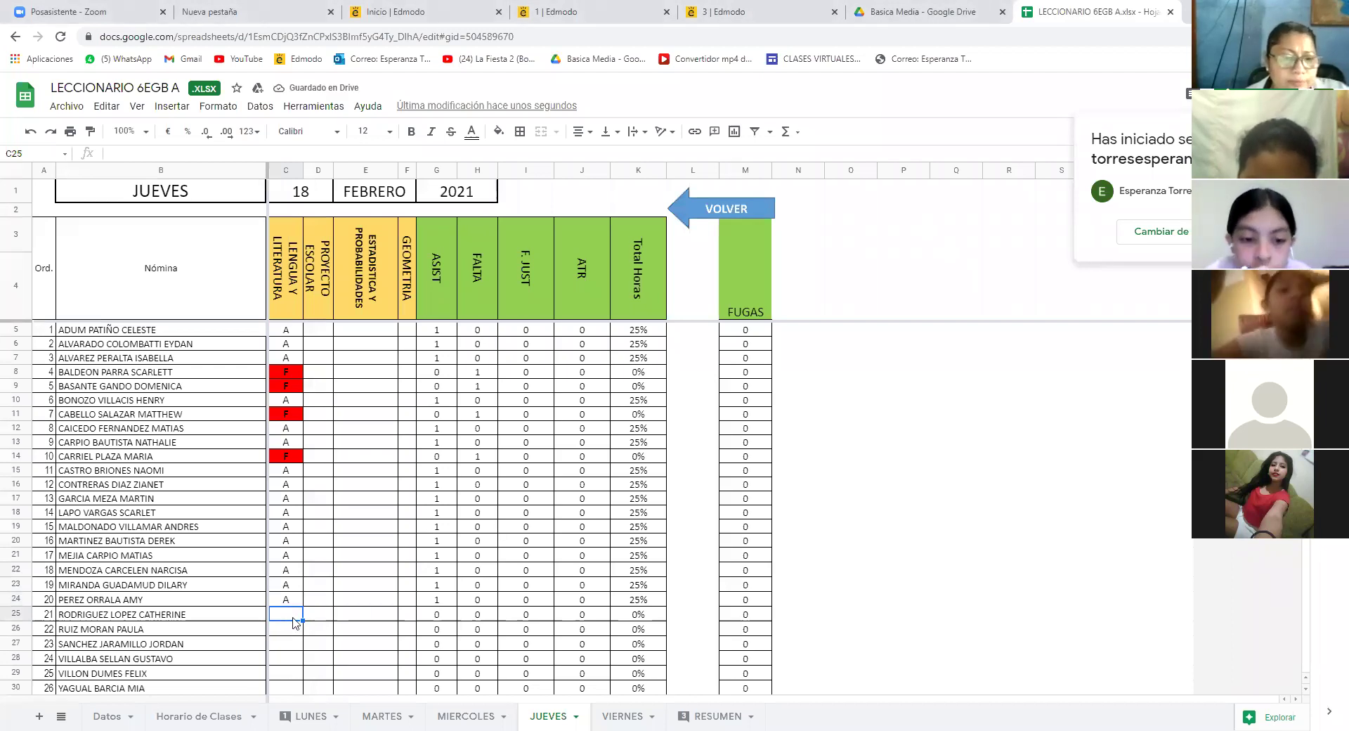
type("A")
key("Return")
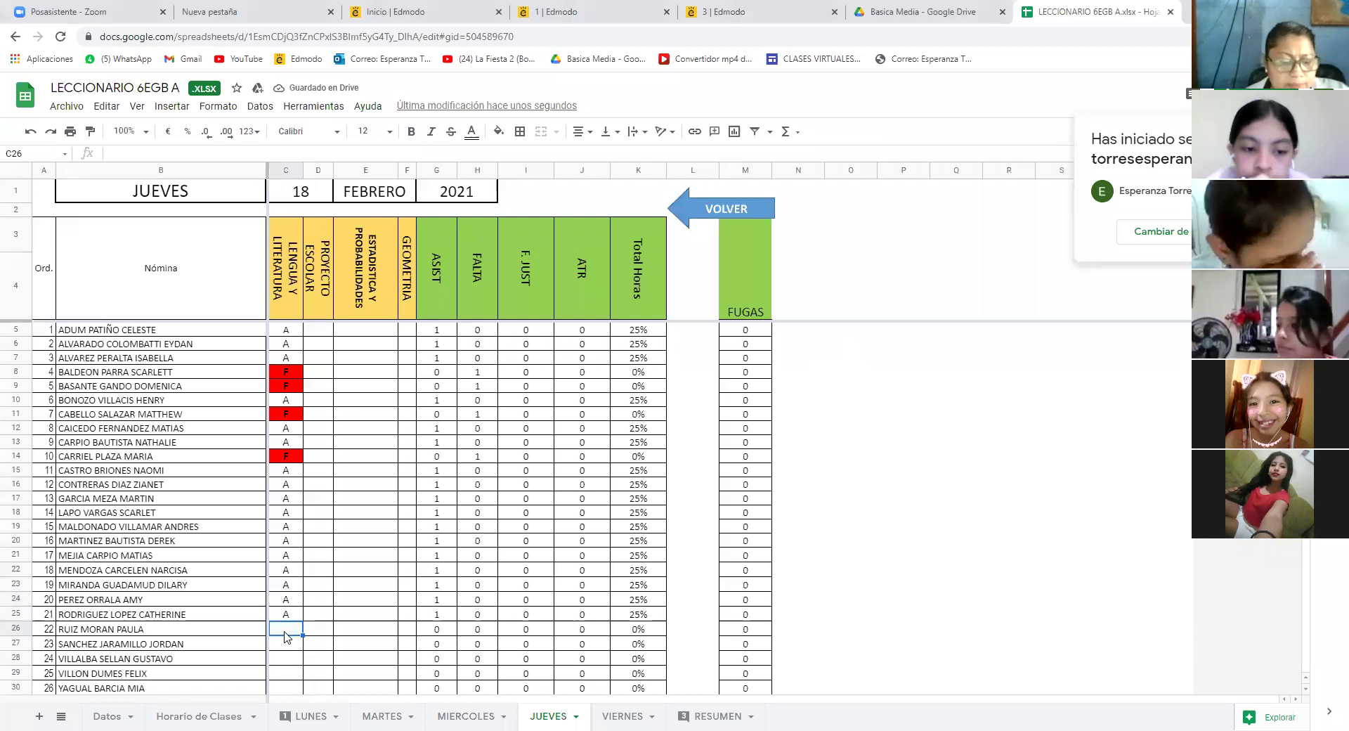
type("A")
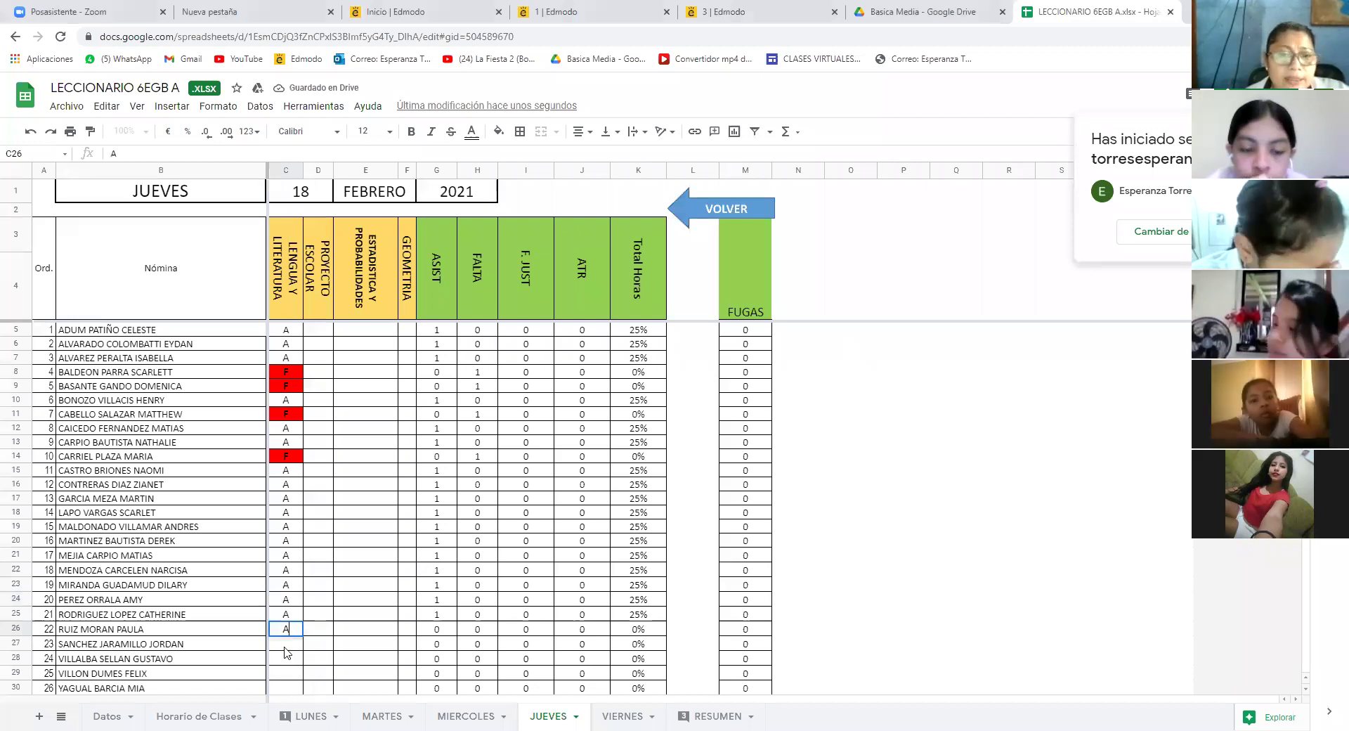
key("Return")
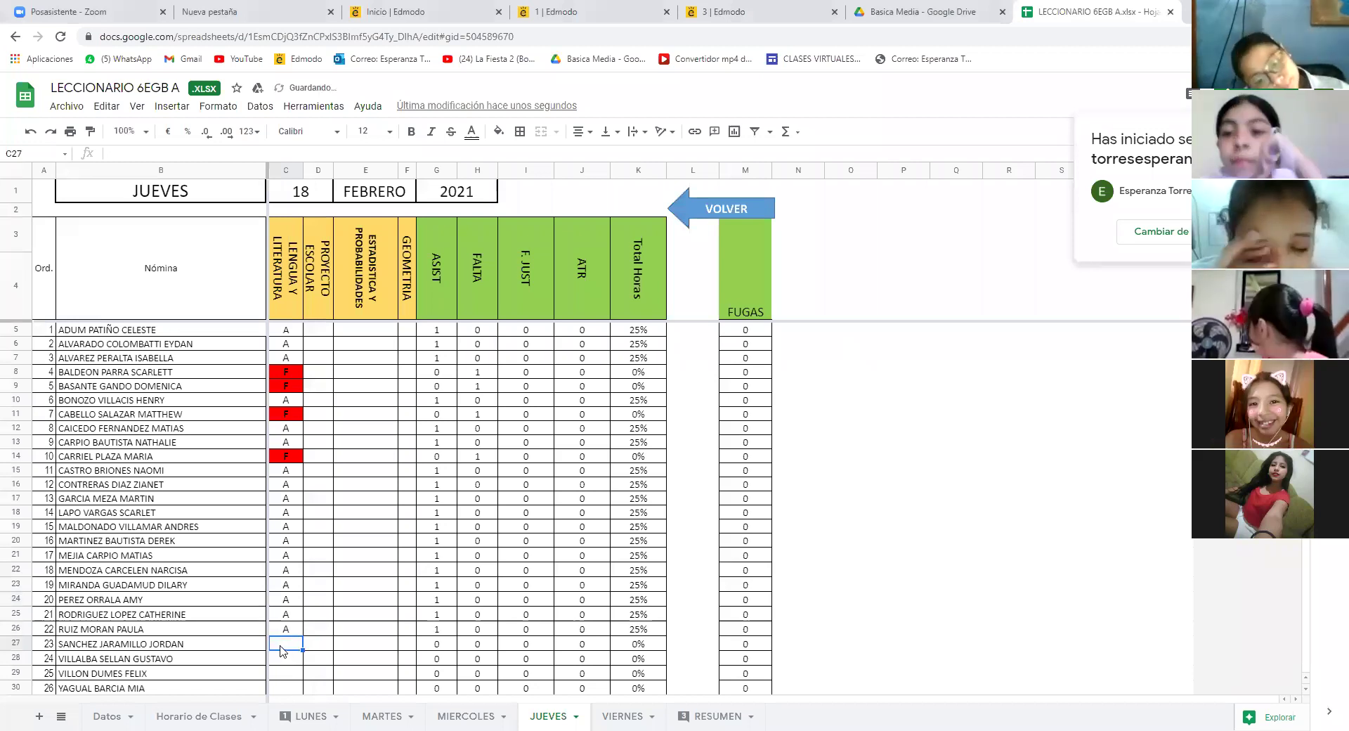
type("A")
key("Return")
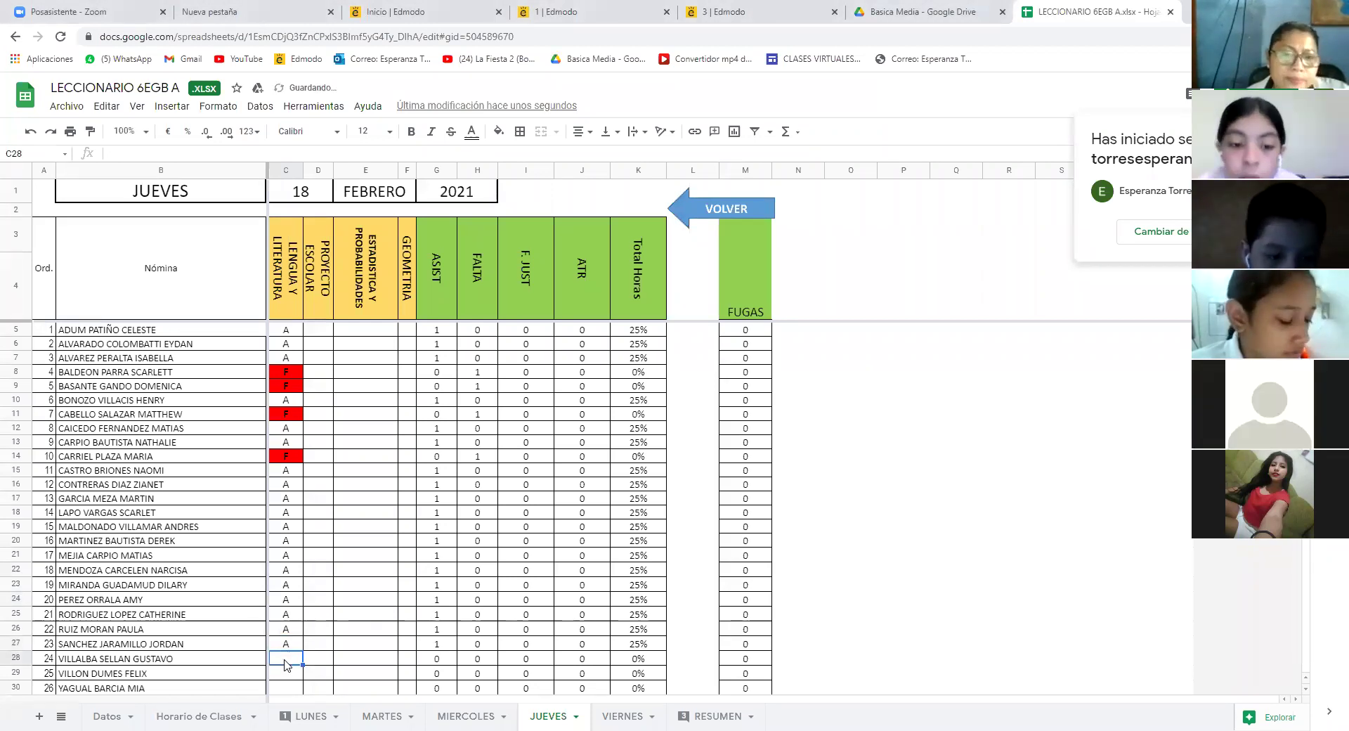
Step: Mark students 24 to 26 with A under LENGUA Y LITERATURA, in cells C28 to C30
type("A")
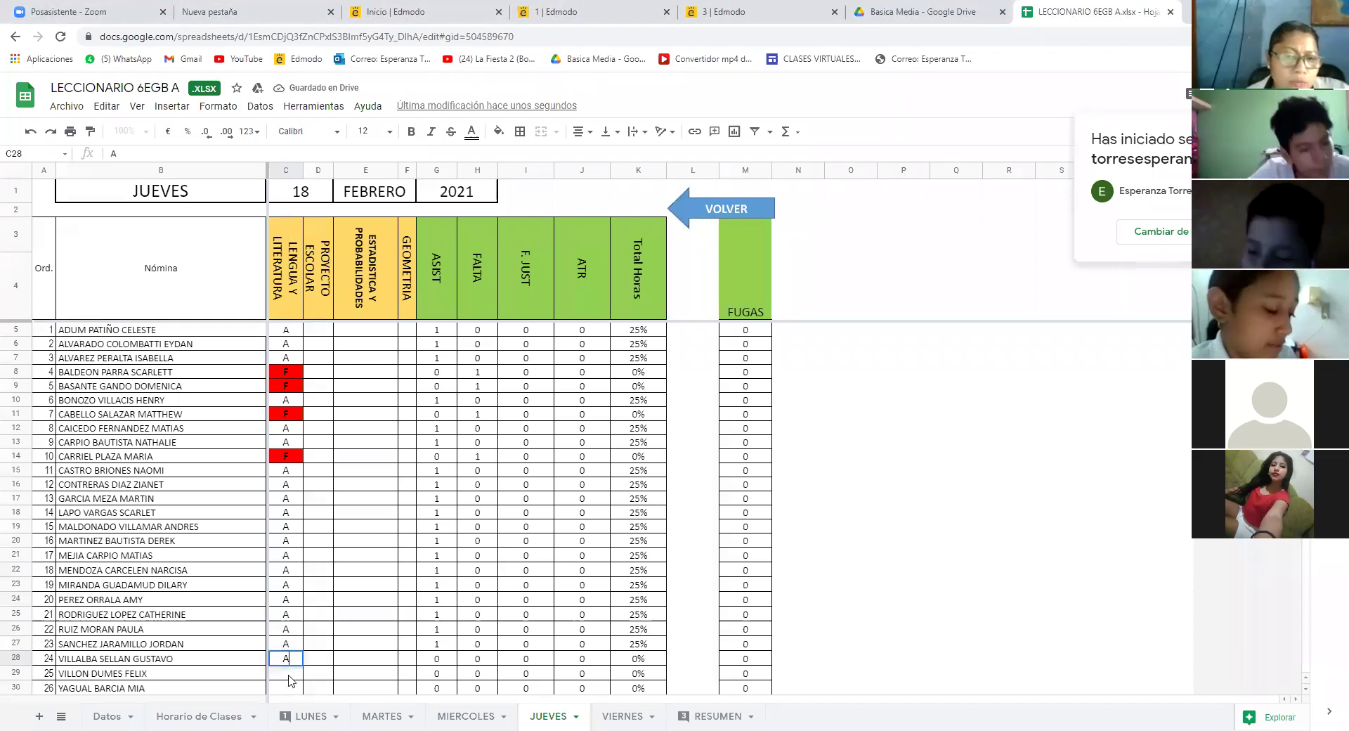
key("Return")
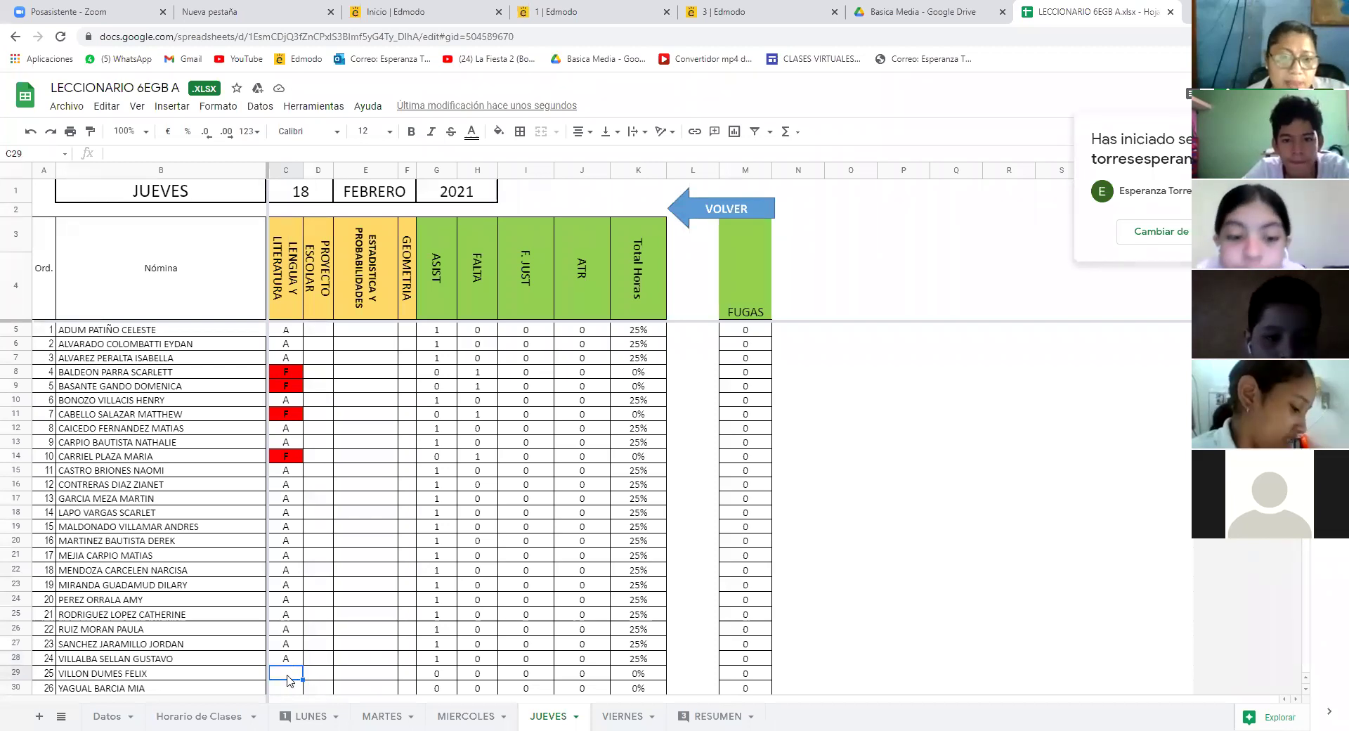
type("A")
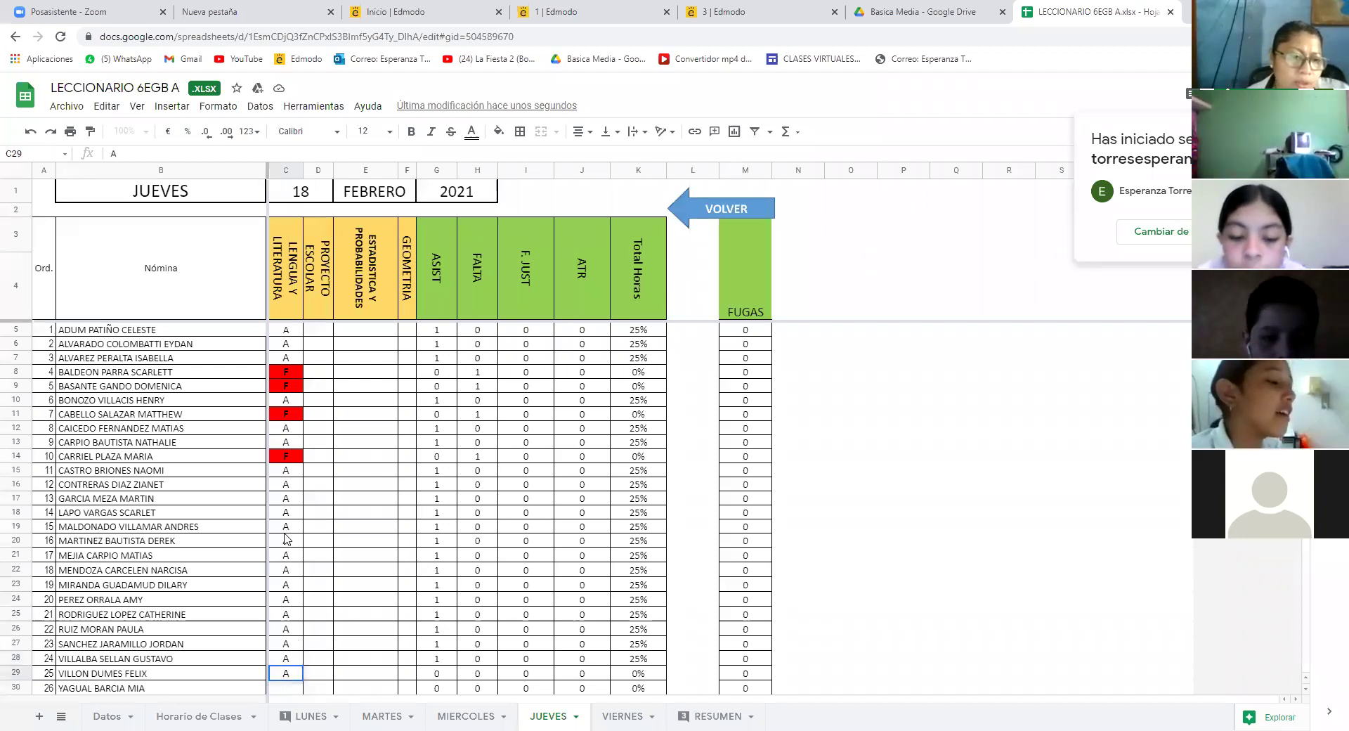
scroll(290, 598, "down", 3)
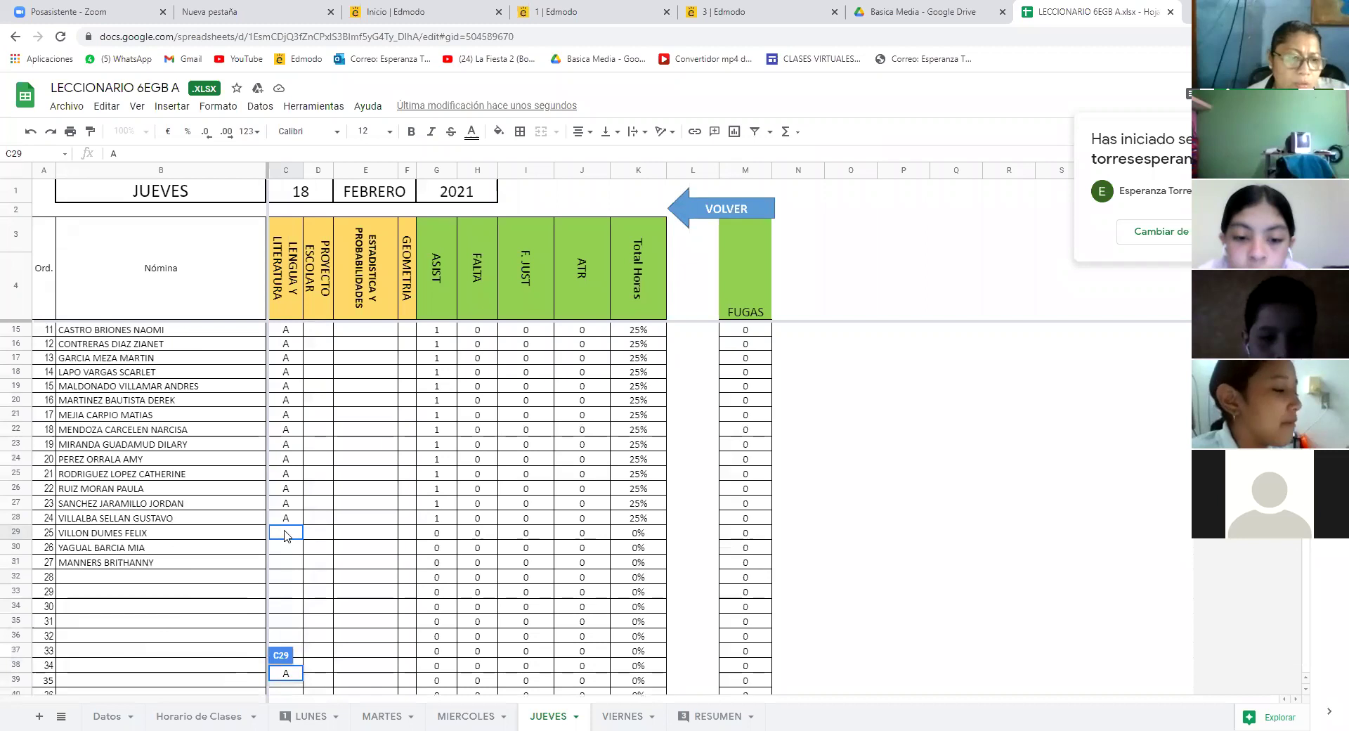
left_click(284, 538)
left_click(285, 547)
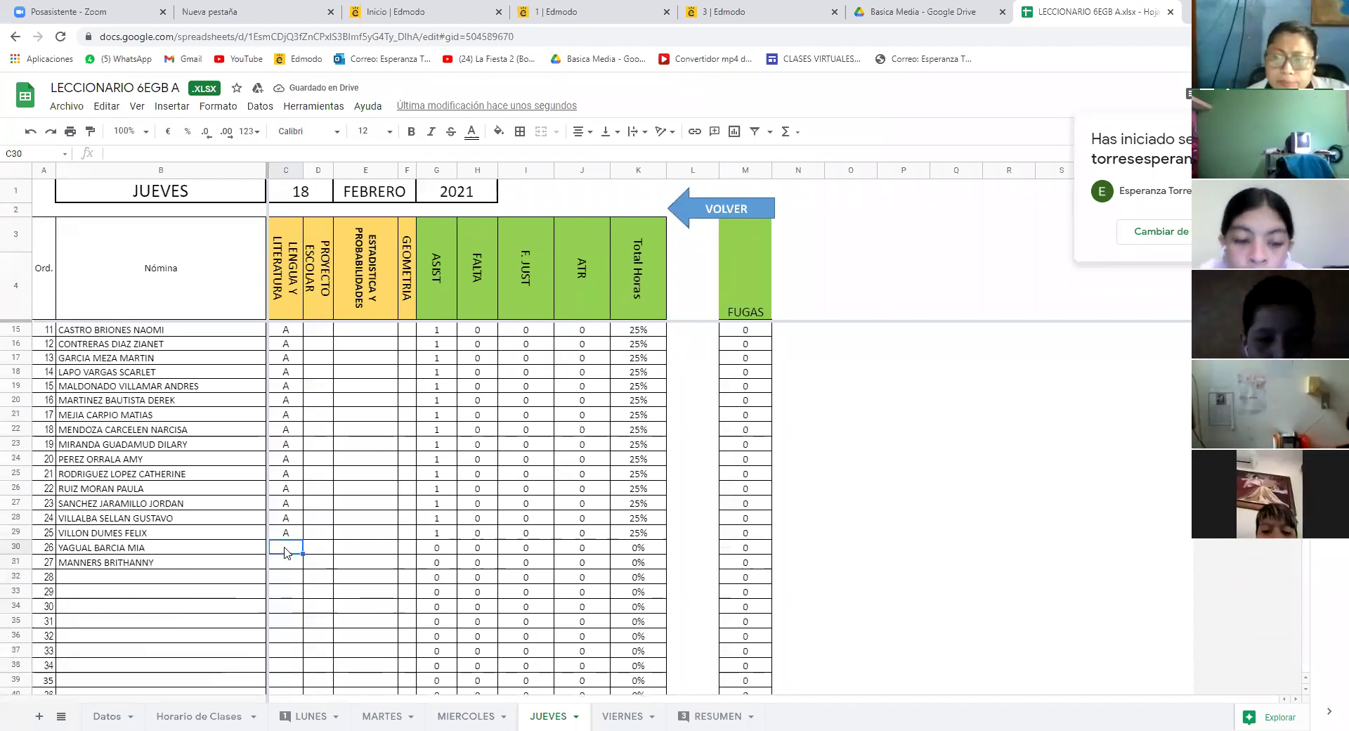
type("A")
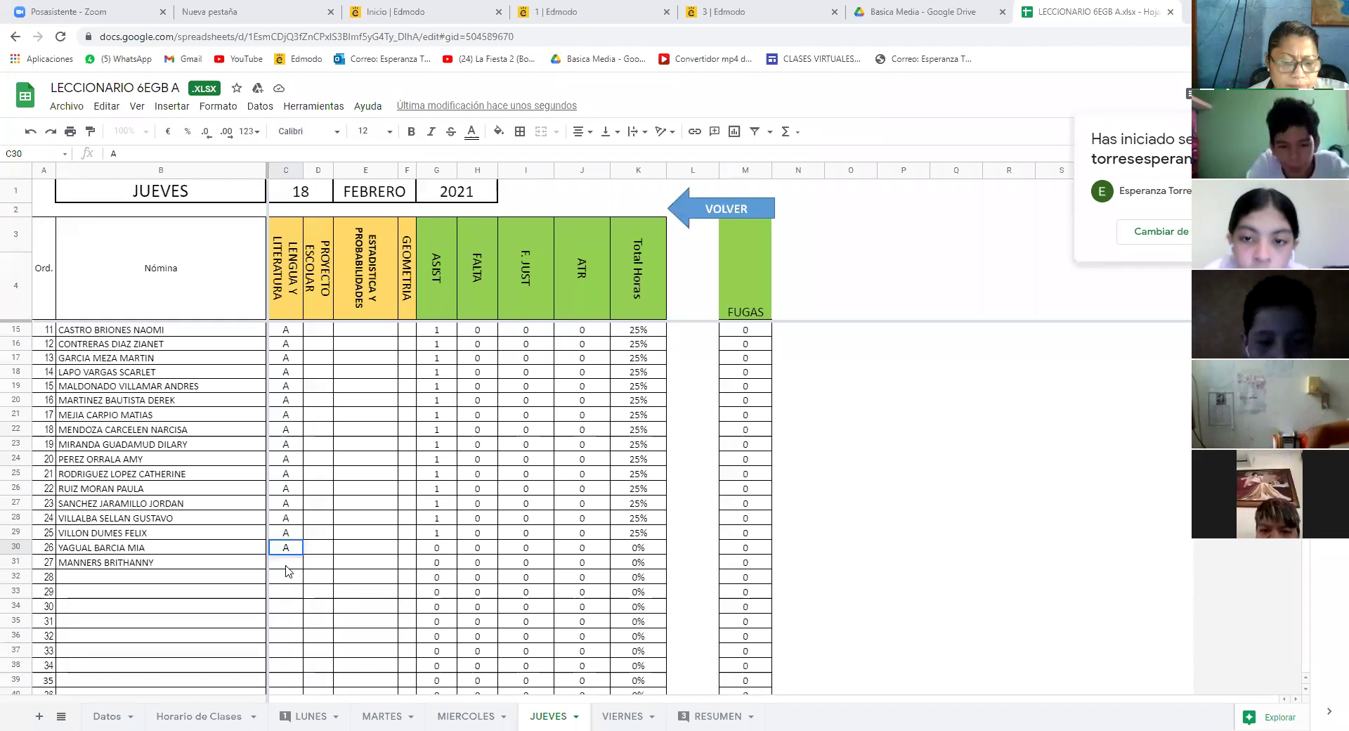
key("Return")
Step: Mark student 27, the last on the list, with F under LENGUA Y LITERATURA in cell C31
type("F")
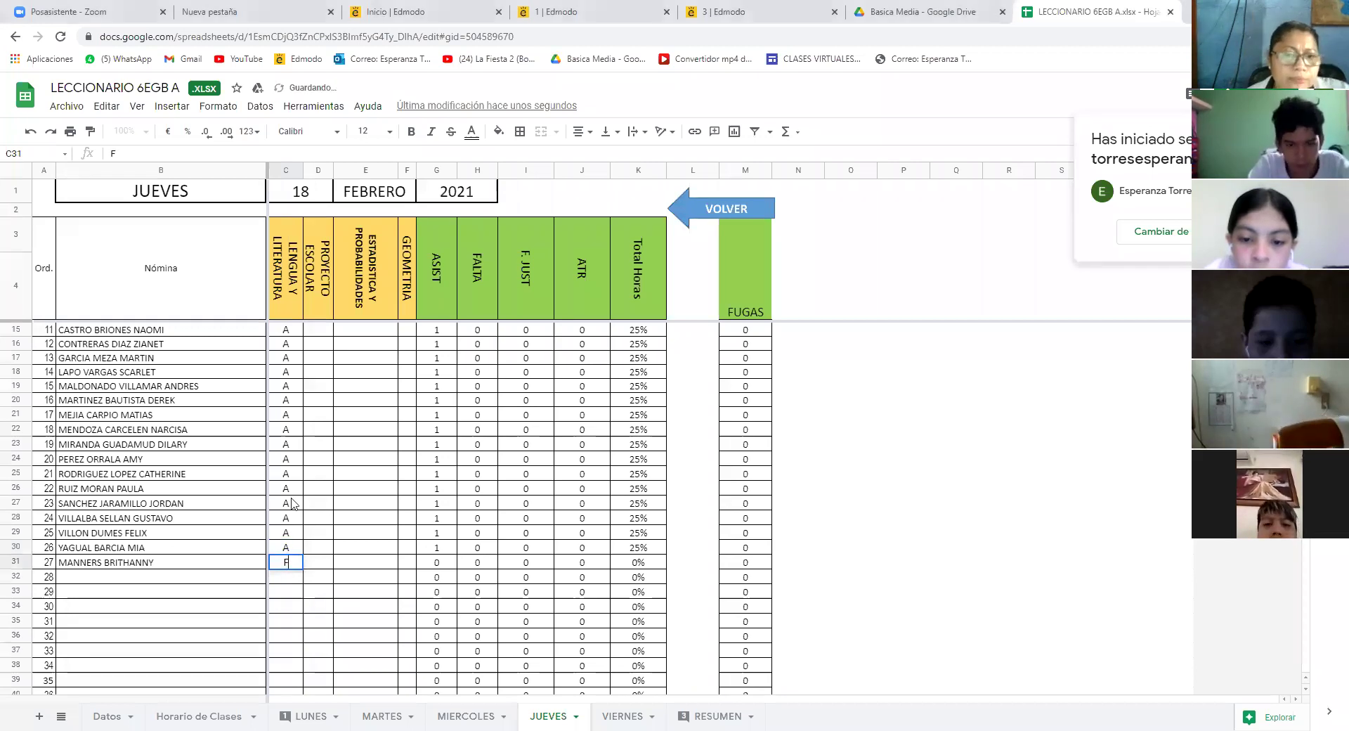
scroll(294, 486, "up", 2)
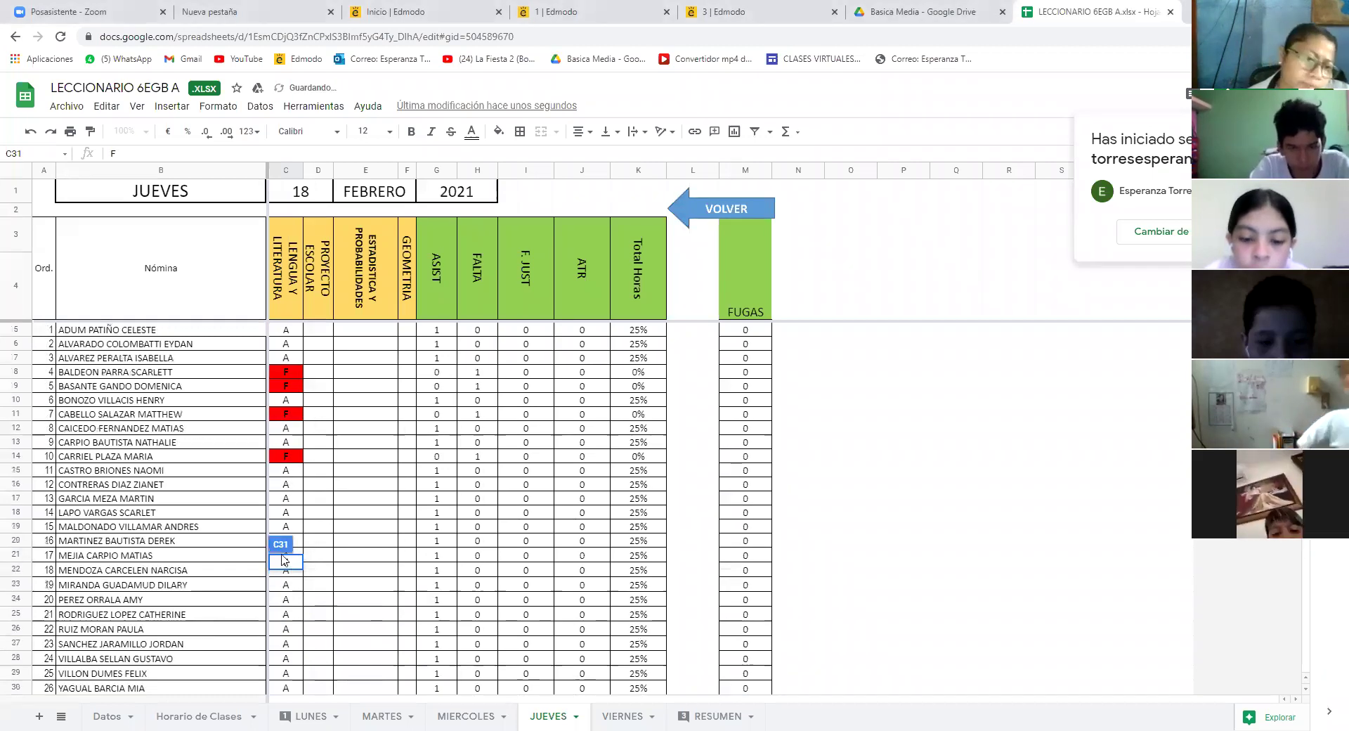
scroll(292, 421, "down", 3)
scroll(292, 422, "down", 4)
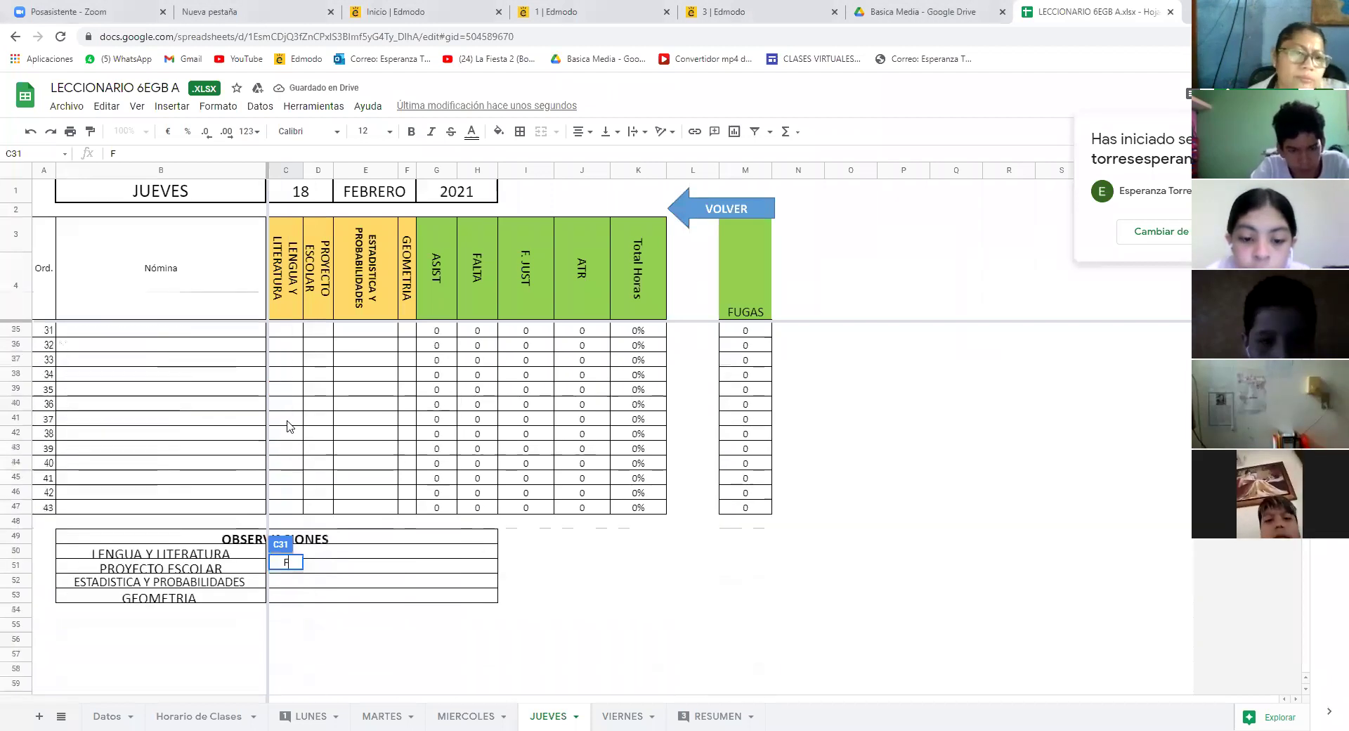
scroll(296, 501, "up", 5)
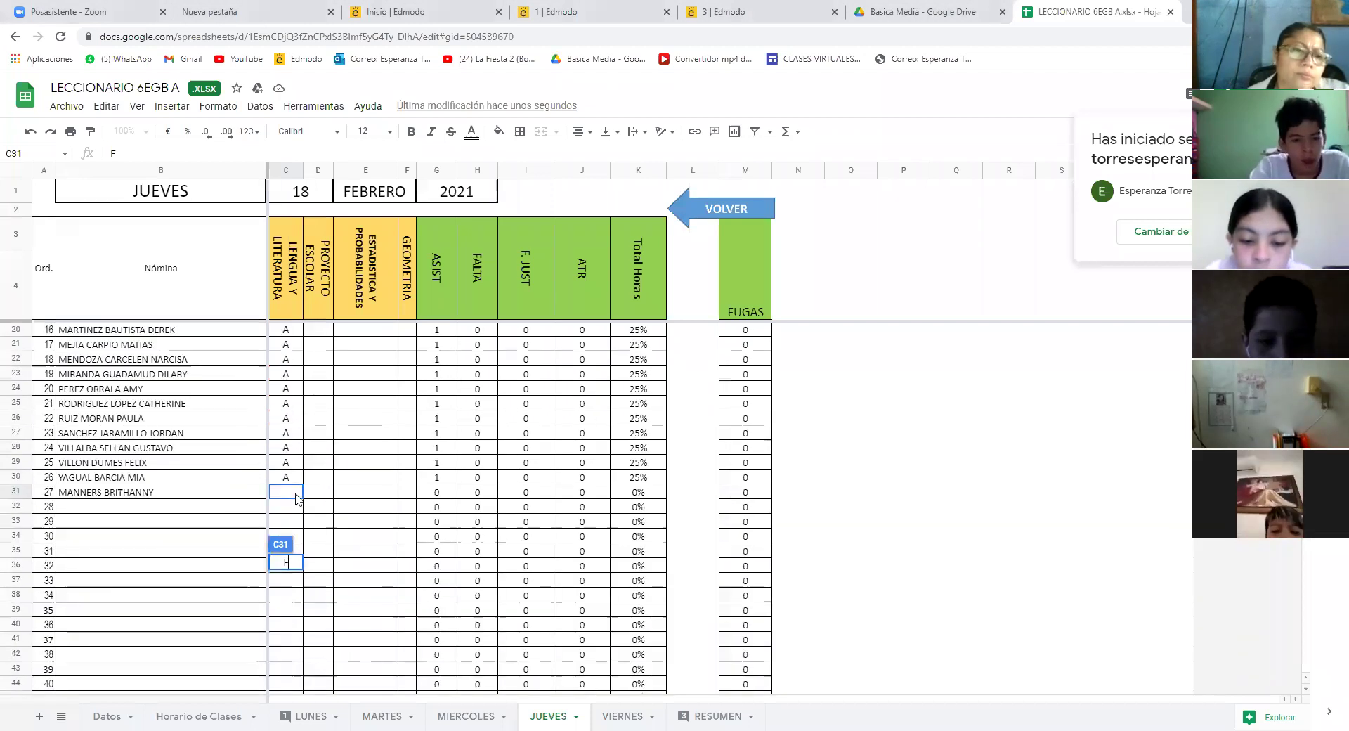
left_click(295, 497)
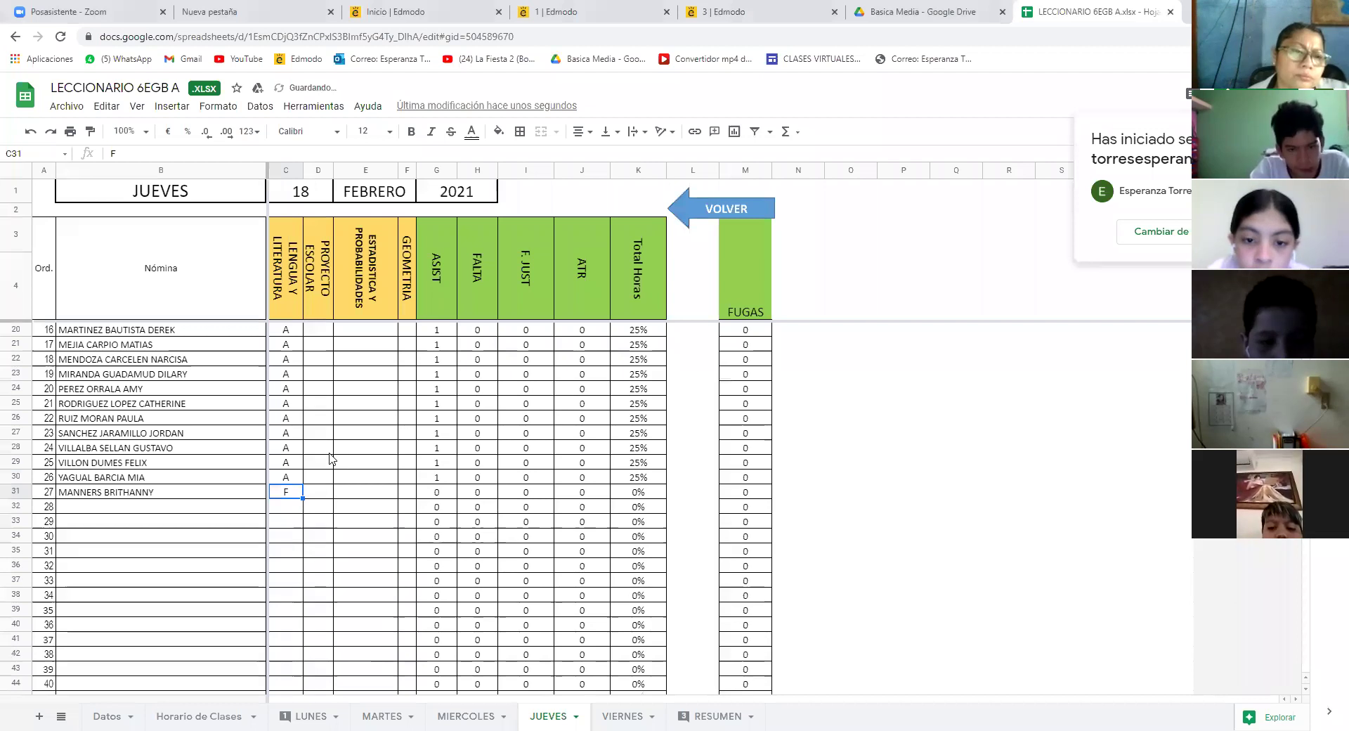
Step: Return to the start of the attendance list and stop sharing the screen in the Zoom meeting
scroll(332, 457, "up", 5)
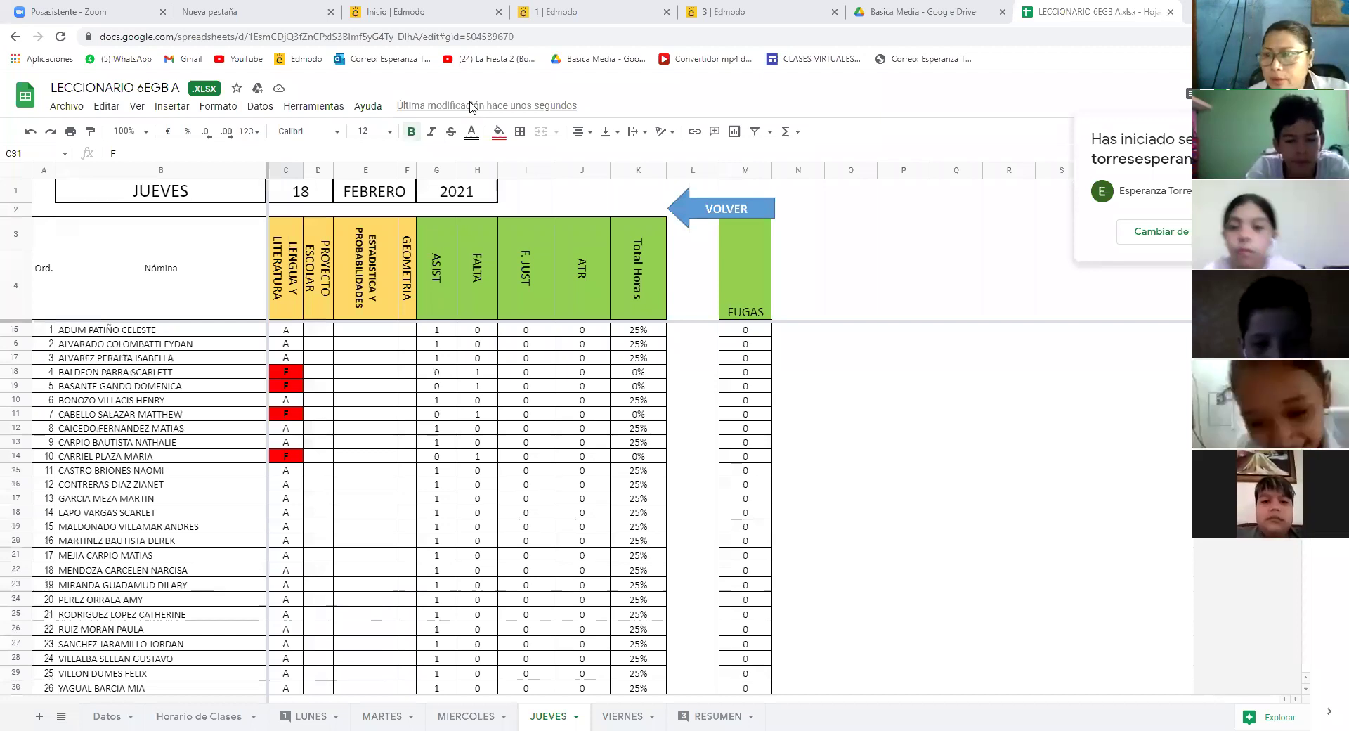
key("alt+s")
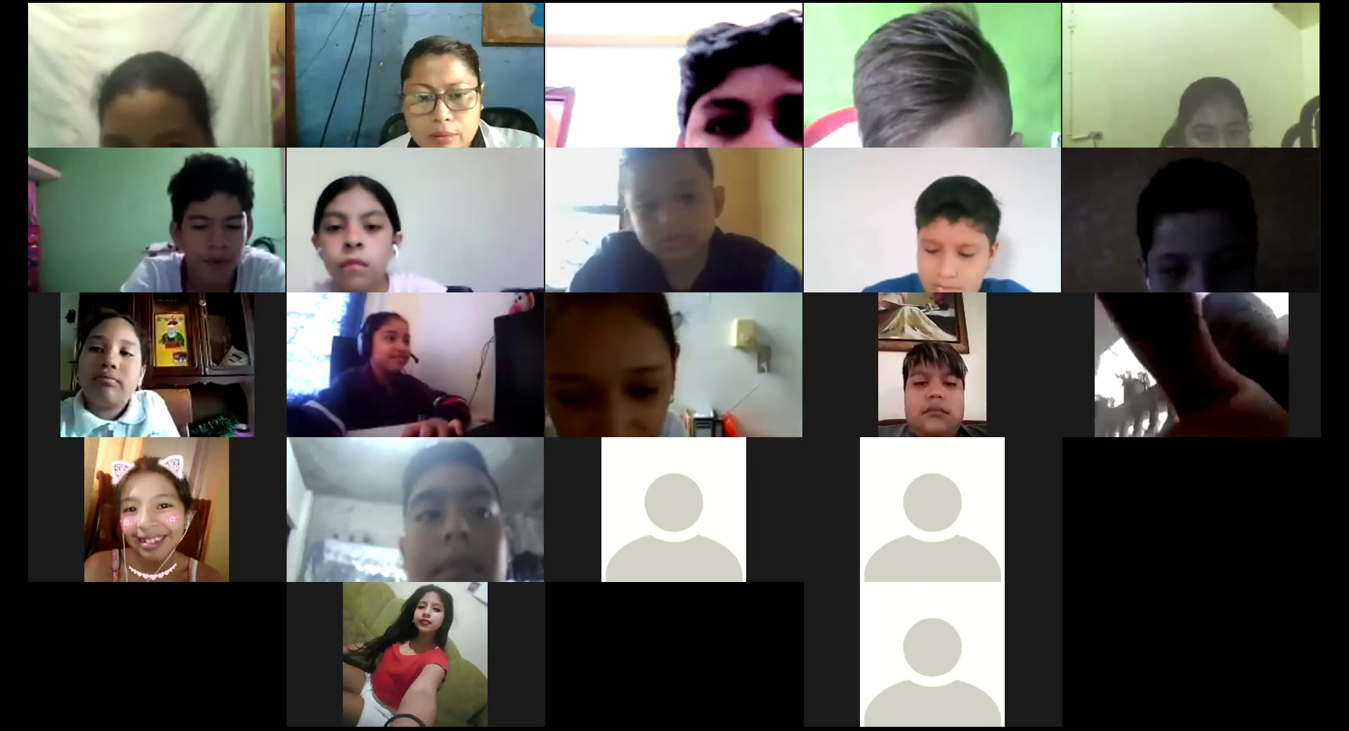